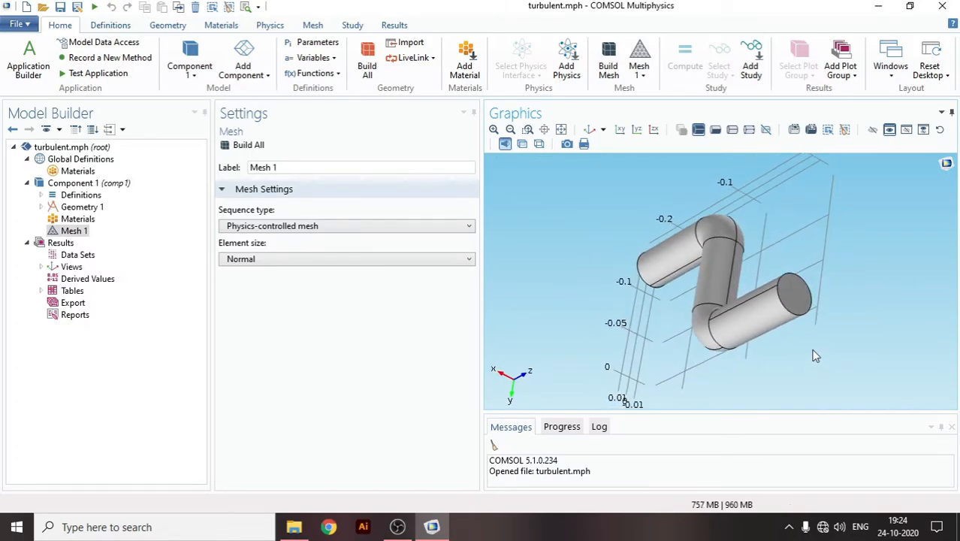
left_click_drag(817, 357, 837, 355)
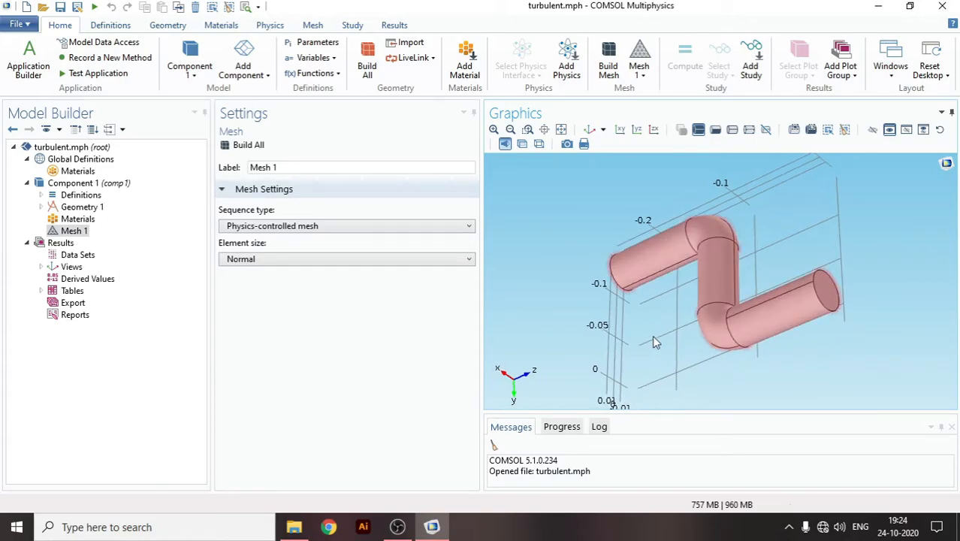
left_click_drag(622, 333, 699, 342)
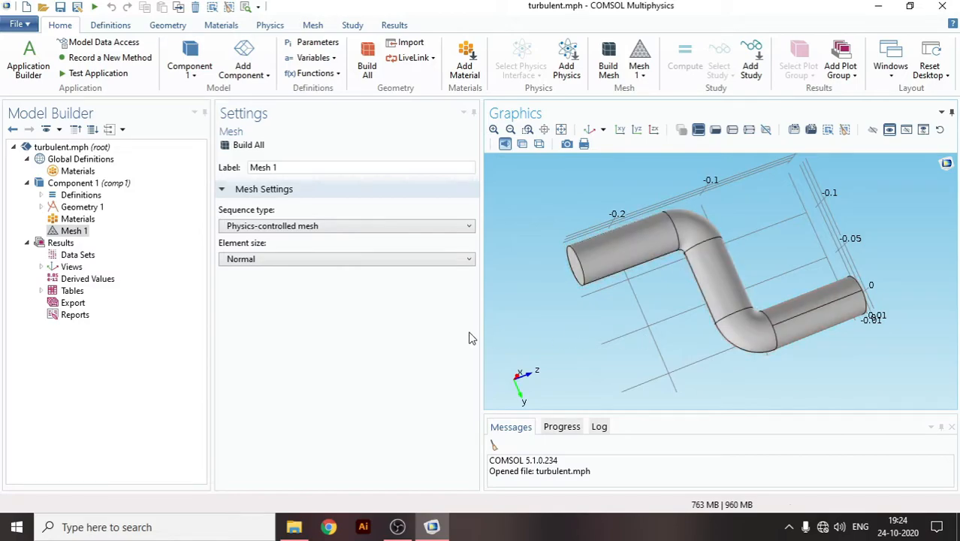
left_click(83, 208)
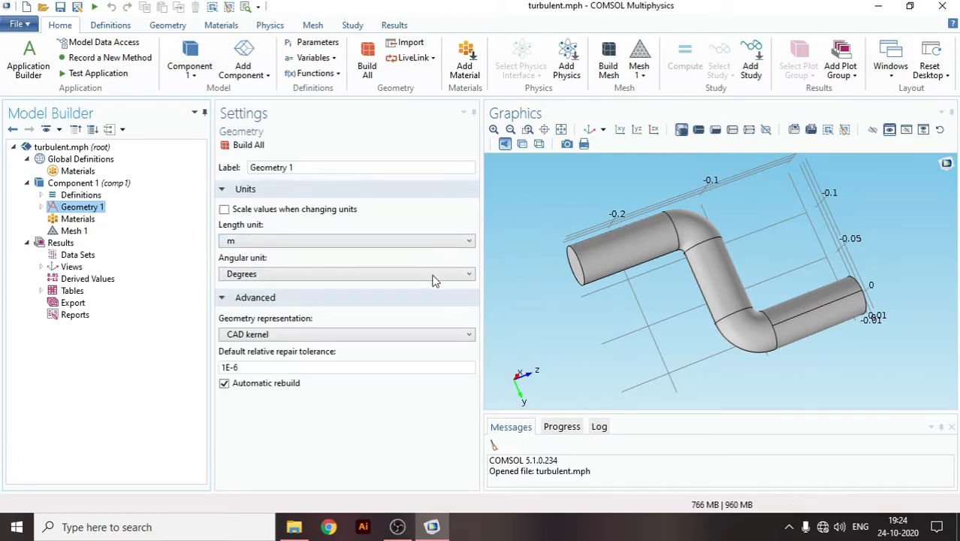
Step: Search the material library for water and add Water from Liquids and Gases > Liquids to the pipe component
left_click(70, 220)
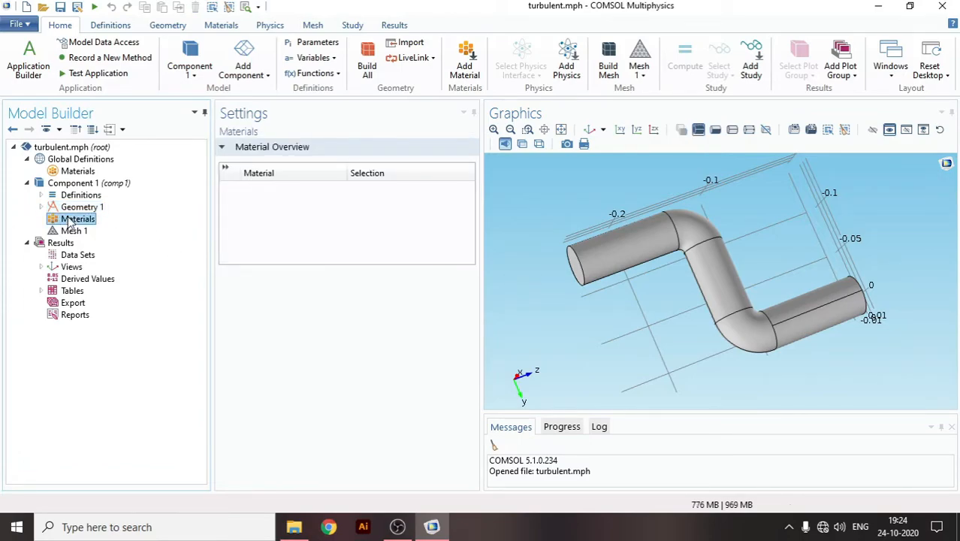
right_click(70, 218)
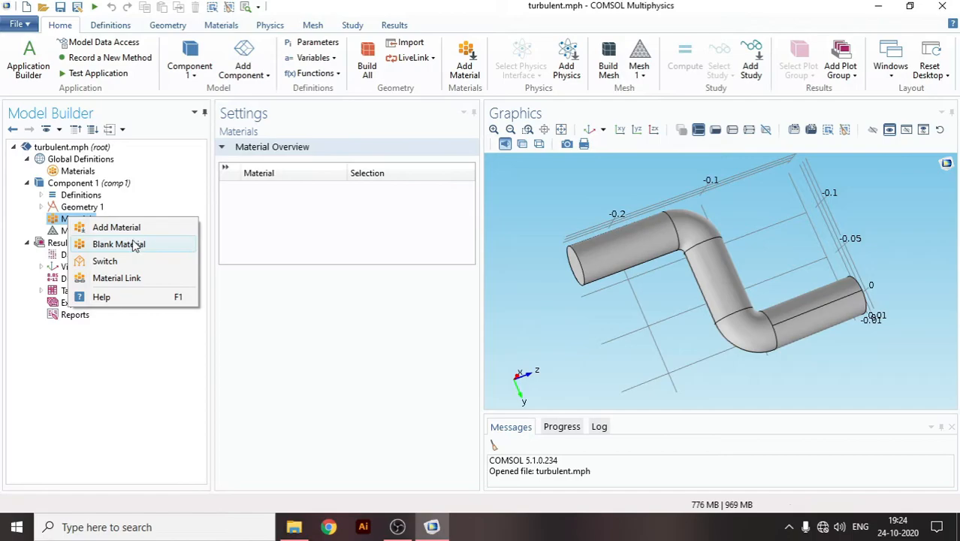
key("Escape")
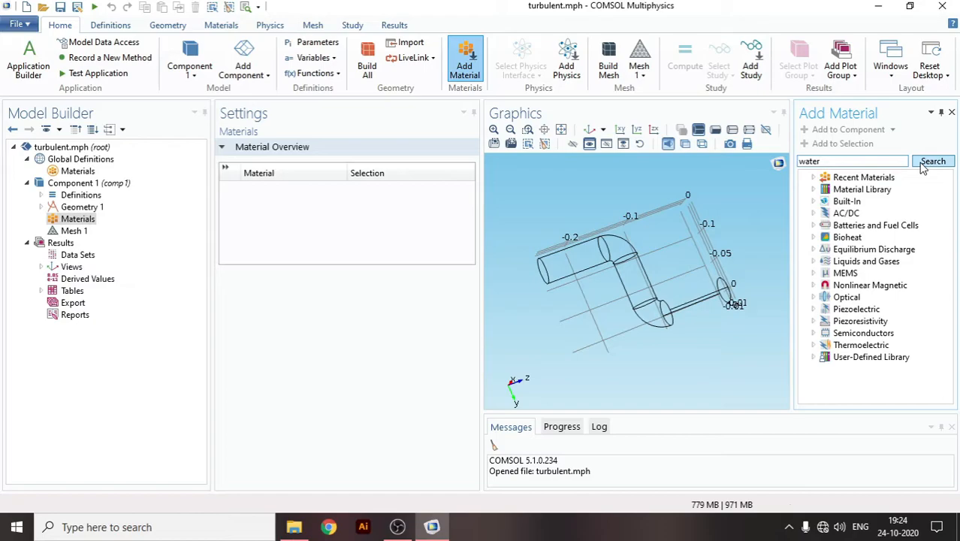
left_click(922, 163)
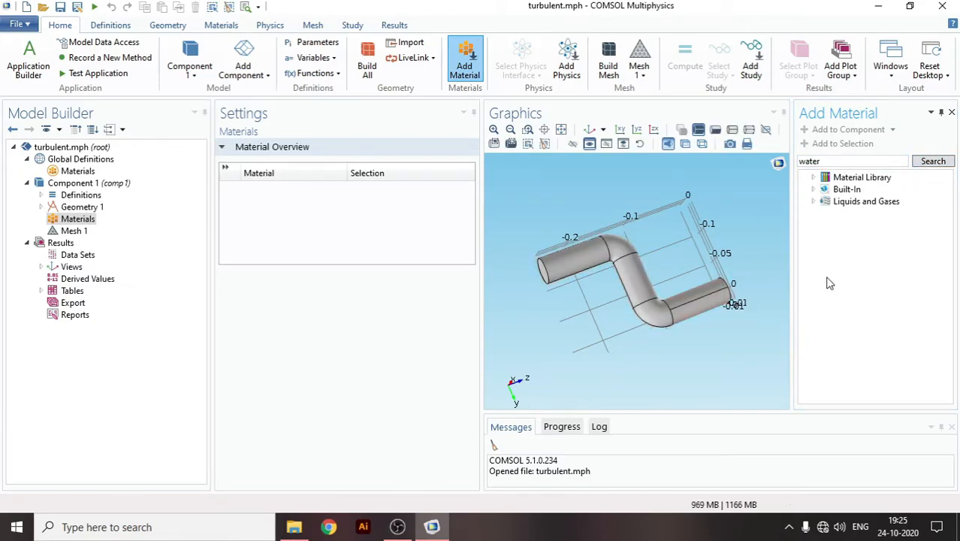
left_click(813, 201)
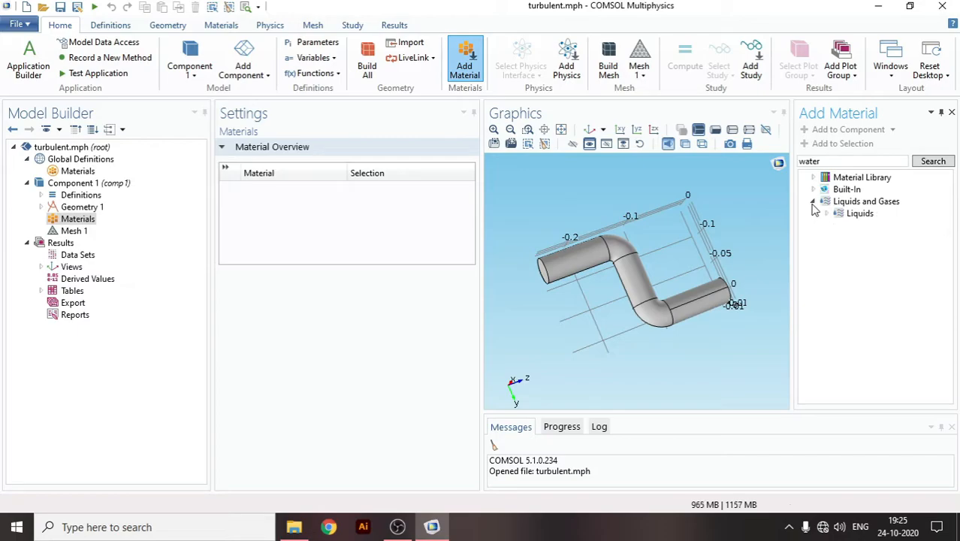
left_click(825, 214)
left_click(867, 226)
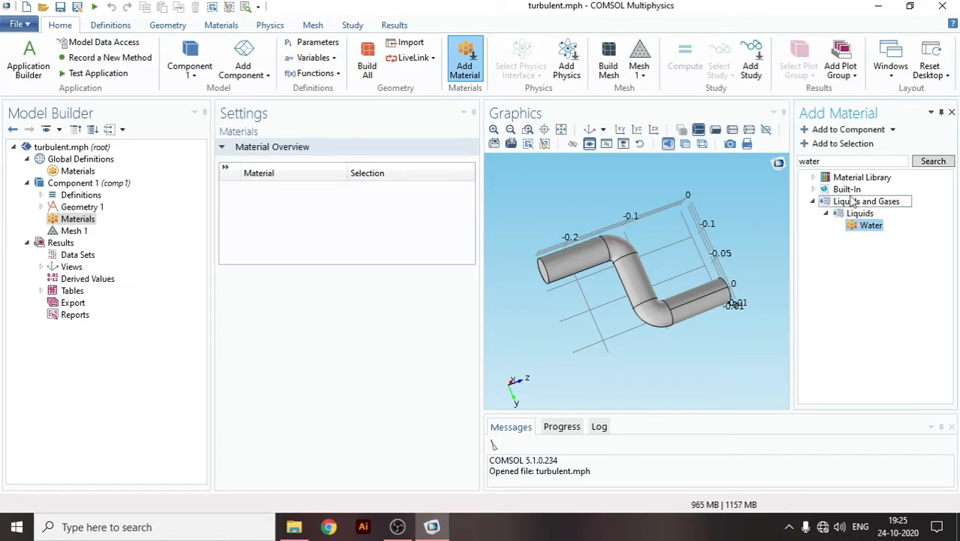
left_click(846, 133)
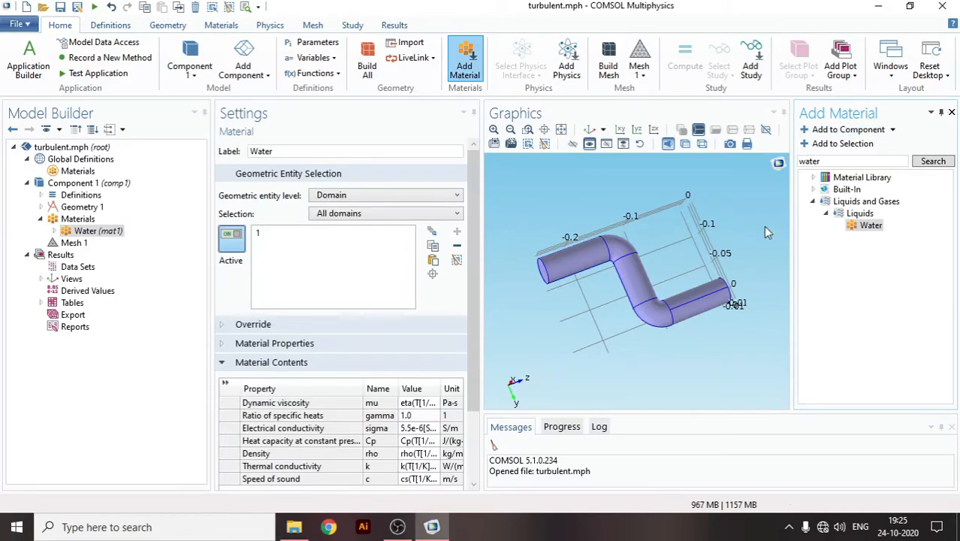
left_click_drag(468, 343, 469, 395)
left_click_drag(593, 310, 553, 314)
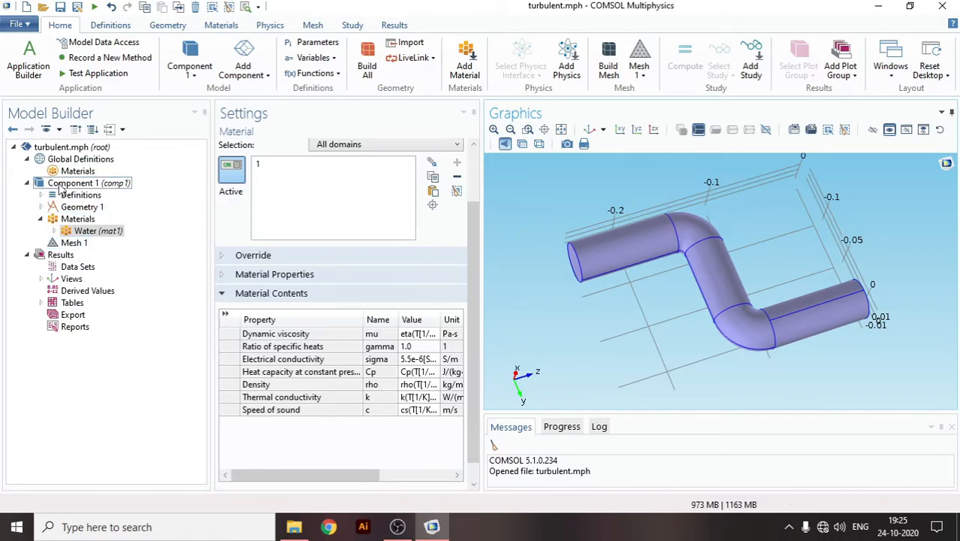
Step: Add the Turbulent Flow, k-ε (spf) physics interface to the pipe component
left_click(265, 28)
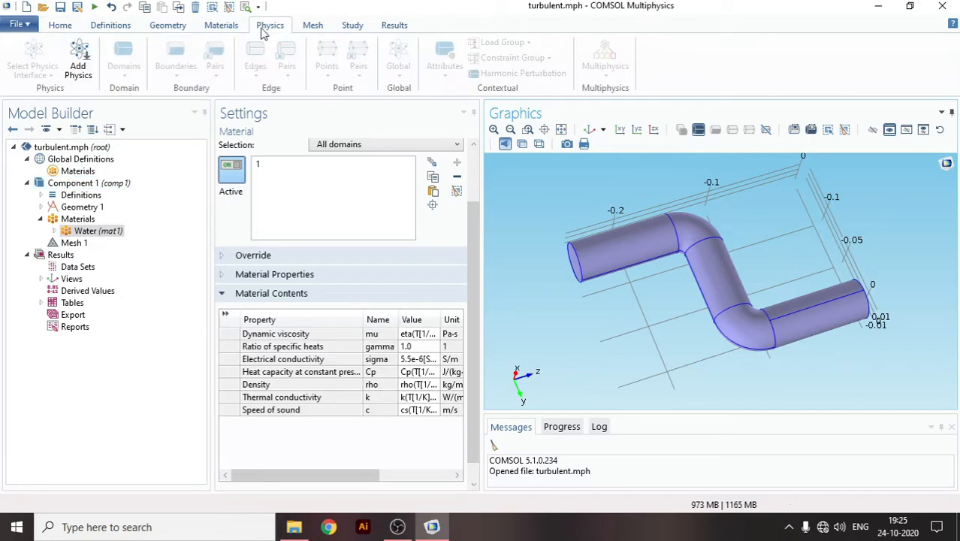
left_click(82, 78)
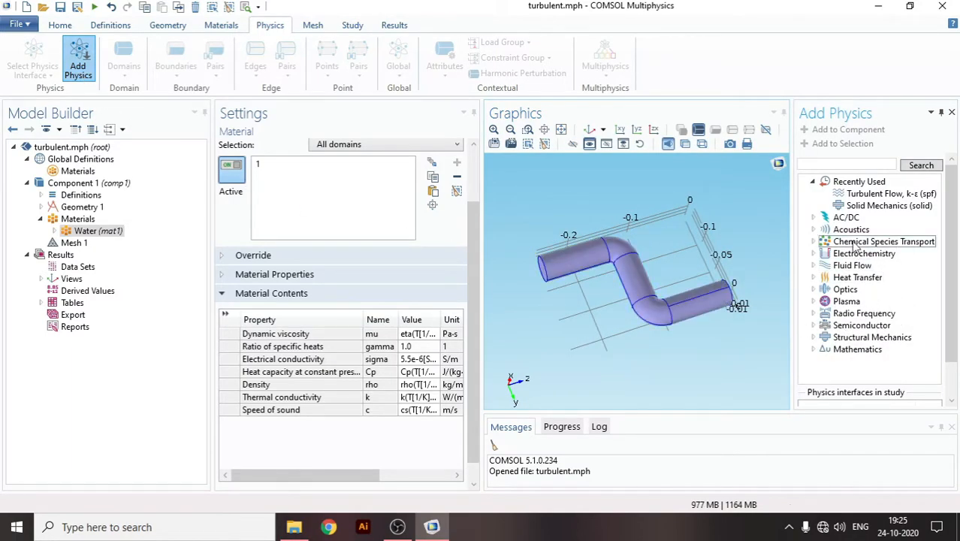
left_click(860, 196)
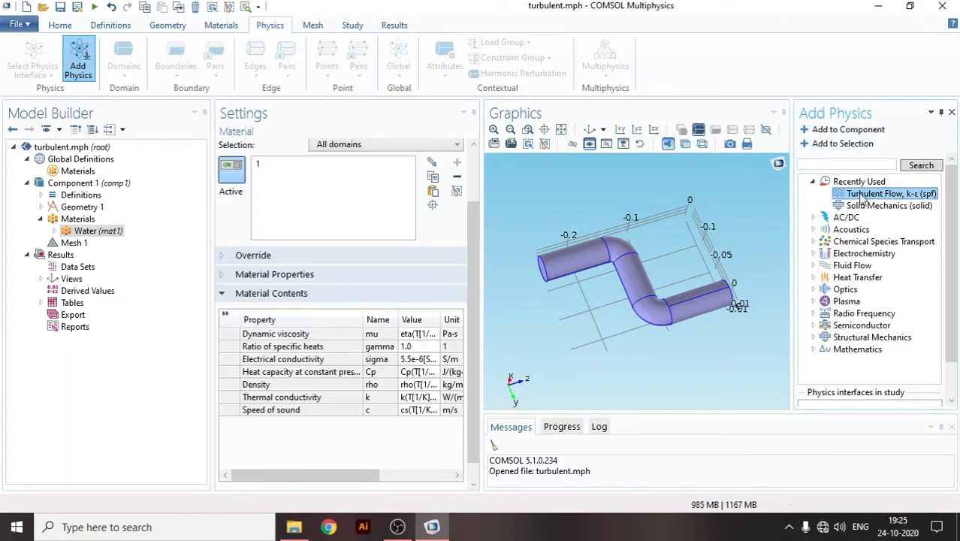
left_click(844, 131)
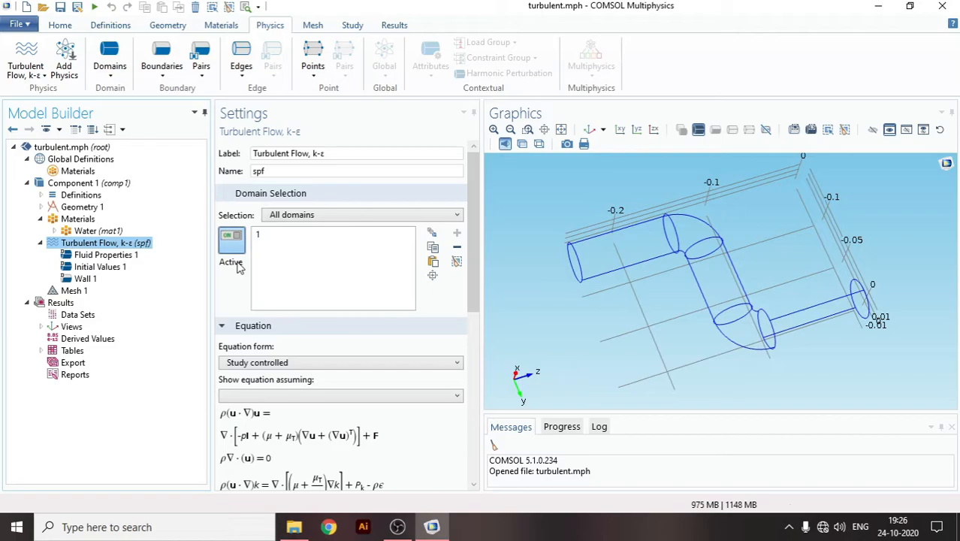
Step: Add a Stationary preset study for the turbulent flow physics
left_click(353, 27)
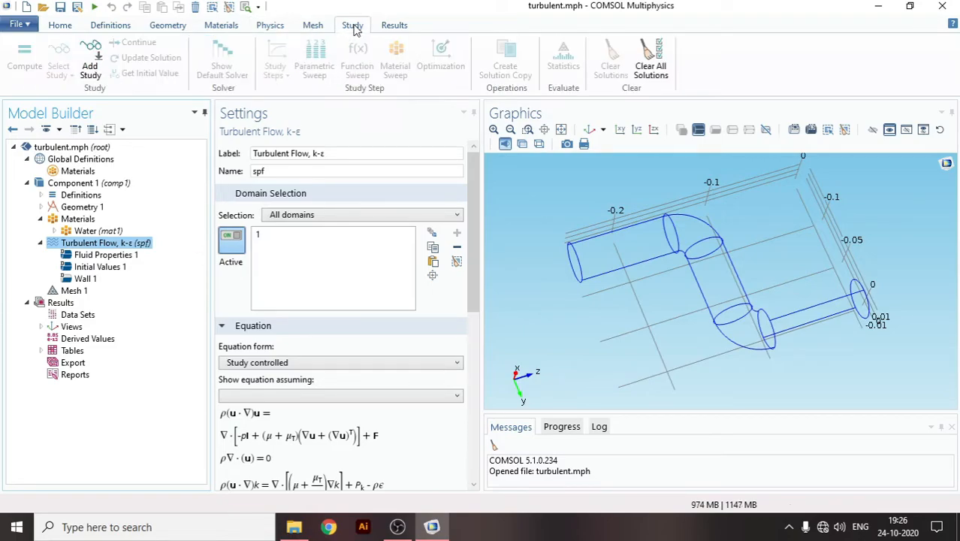
left_click(91, 69)
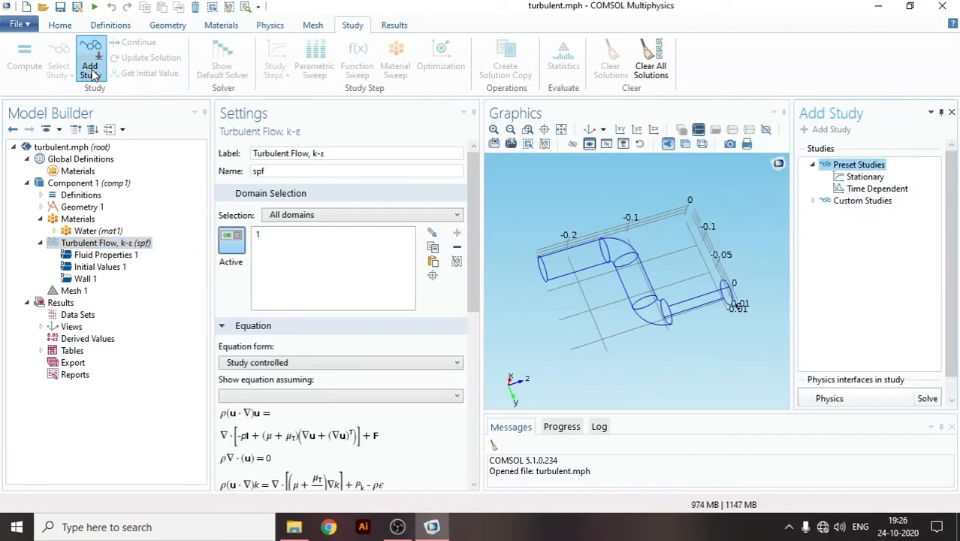
left_click(863, 178)
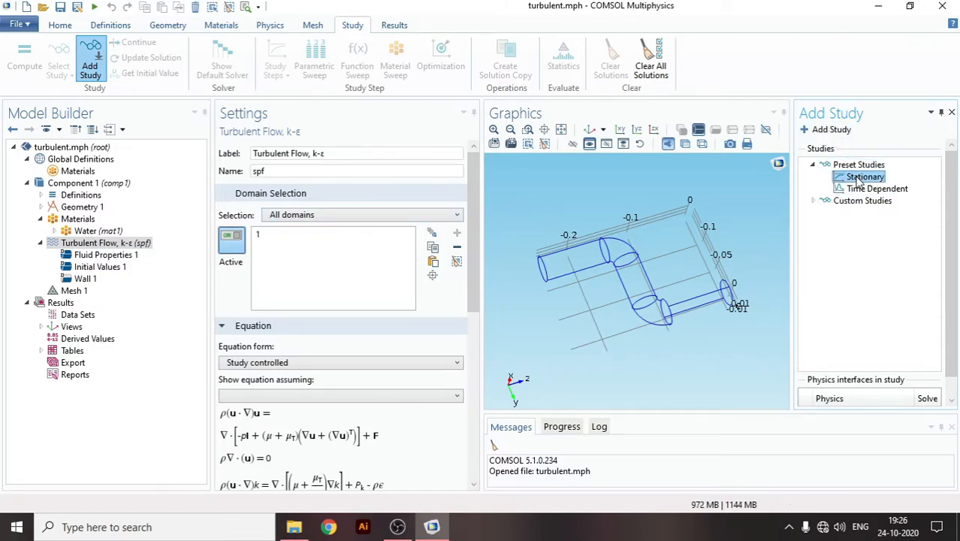
left_click(827, 130)
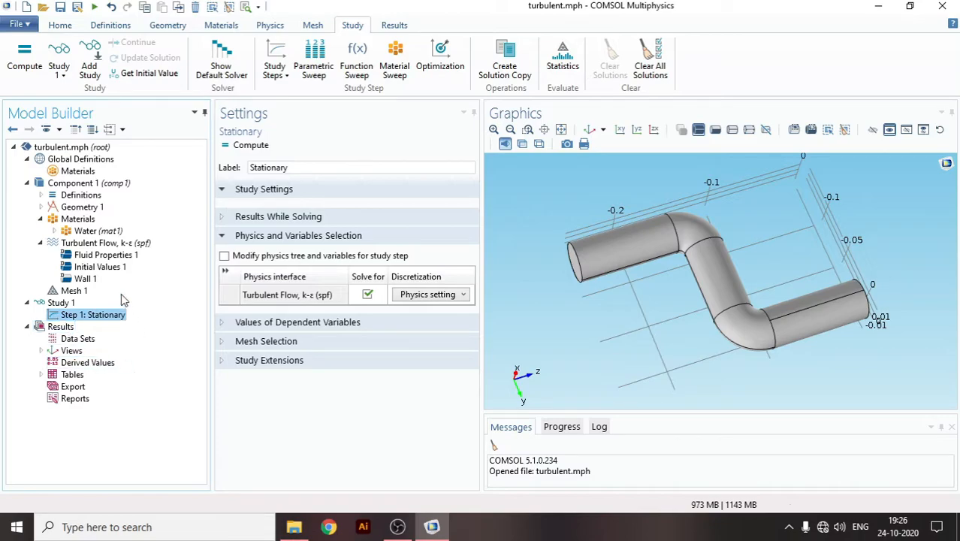
Step: Examine the Turbulent Flow domain selection, the fluid properties and the default wall boundaries on the pipe
left_click(109, 255)
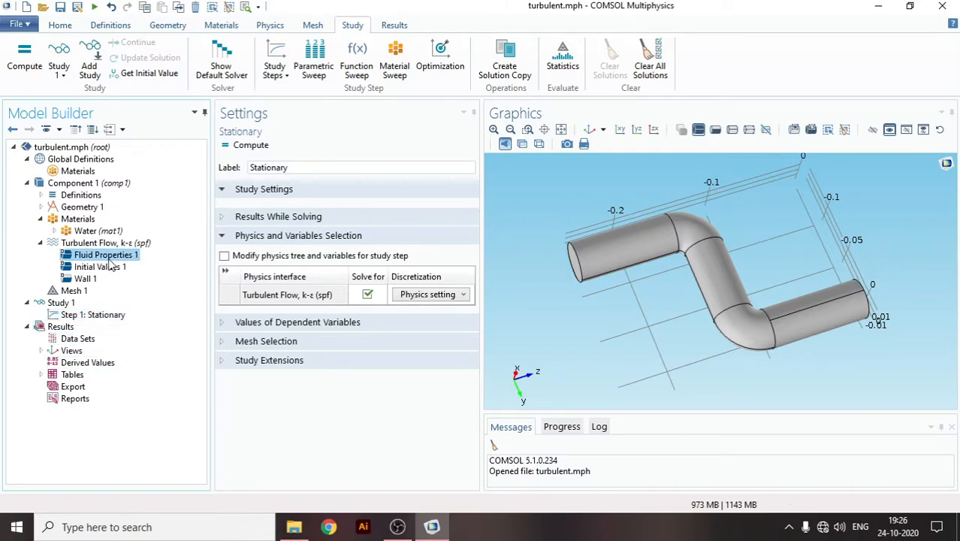
left_click(109, 244)
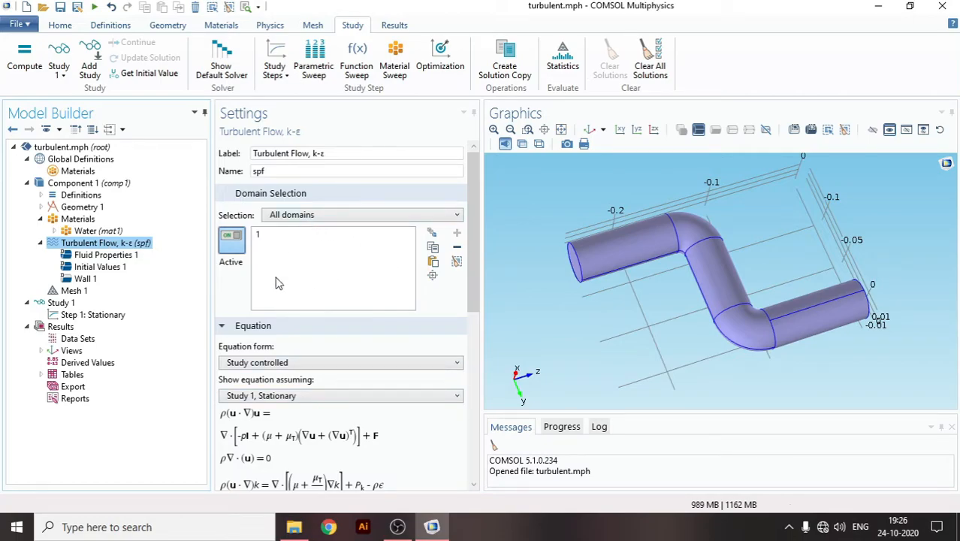
left_click_drag(616, 332, 694, 356)
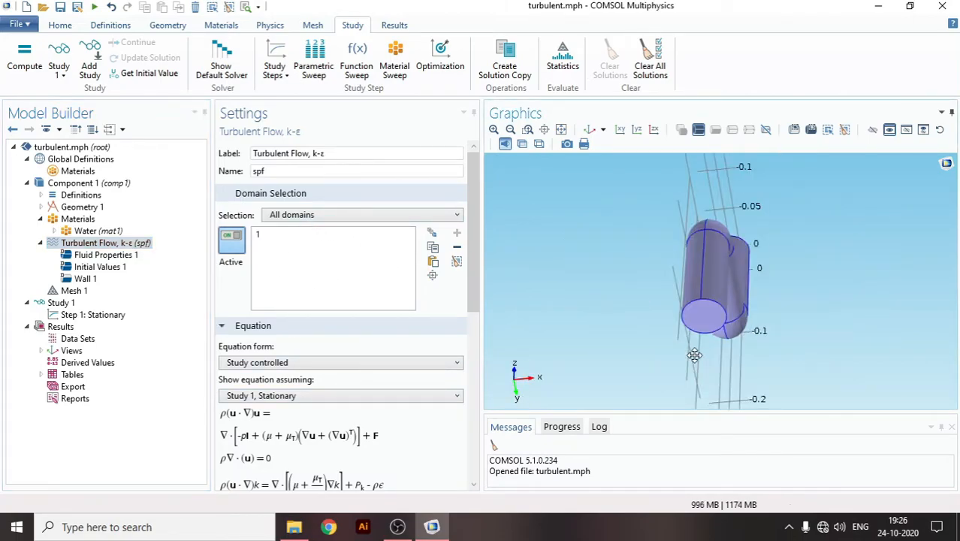
left_click_drag(755, 366, 672, 297)
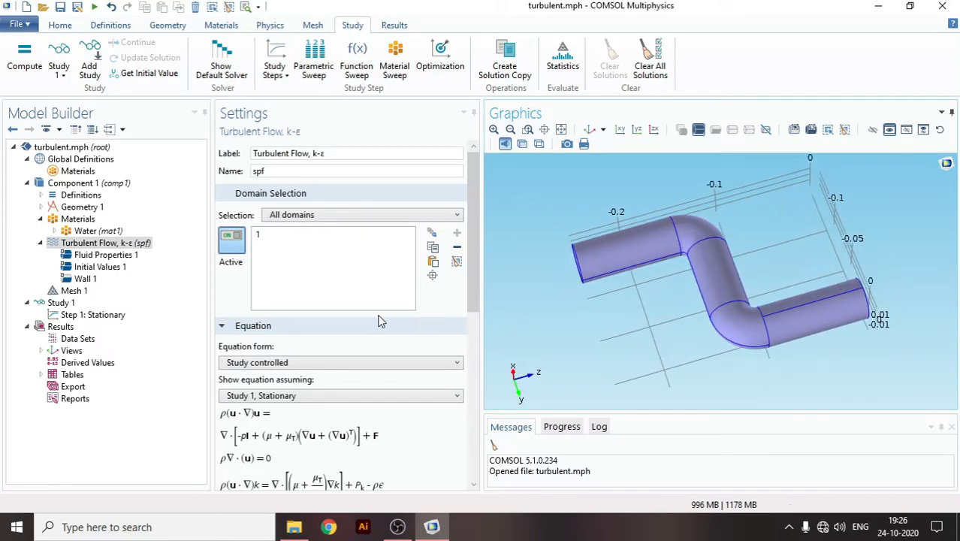
left_click(142, 256)
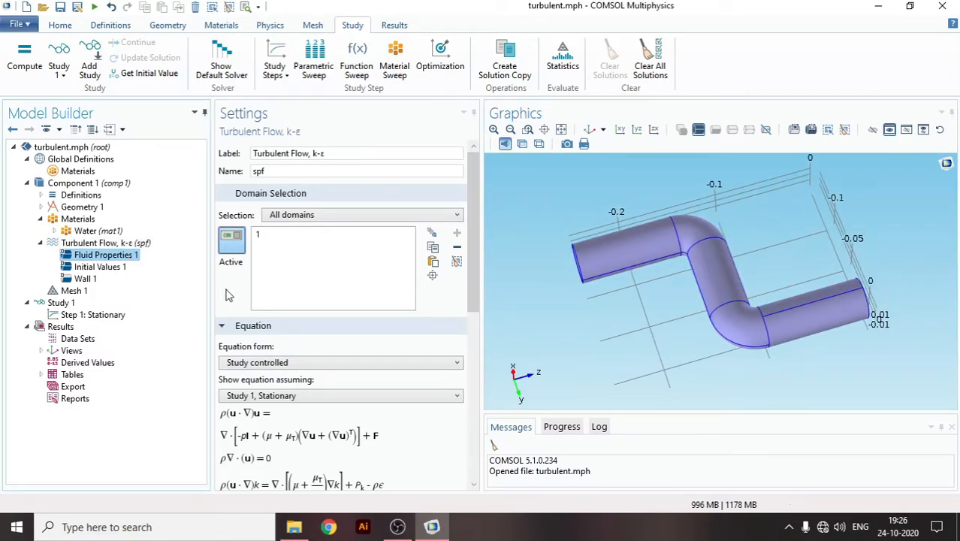
scroll(403, 299, "down", 8)
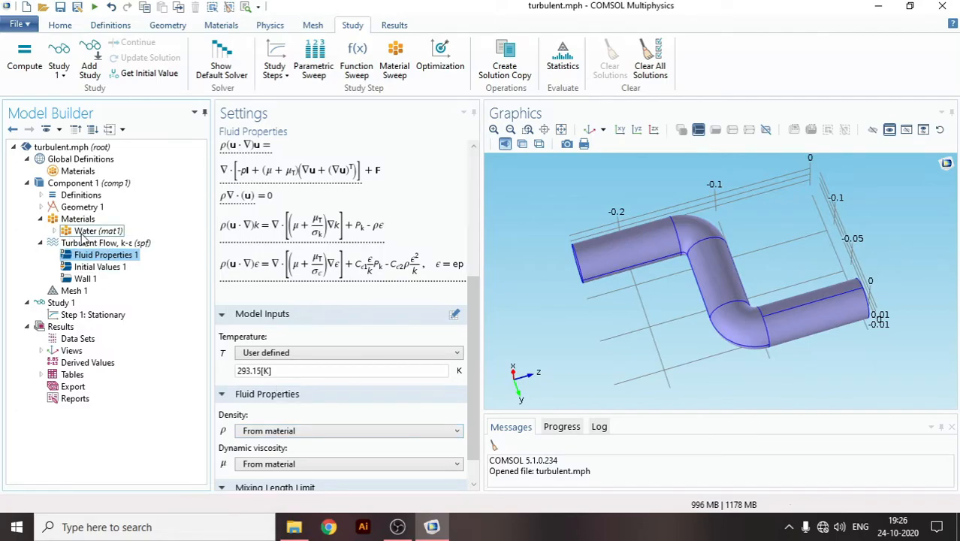
left_click(93, 280)
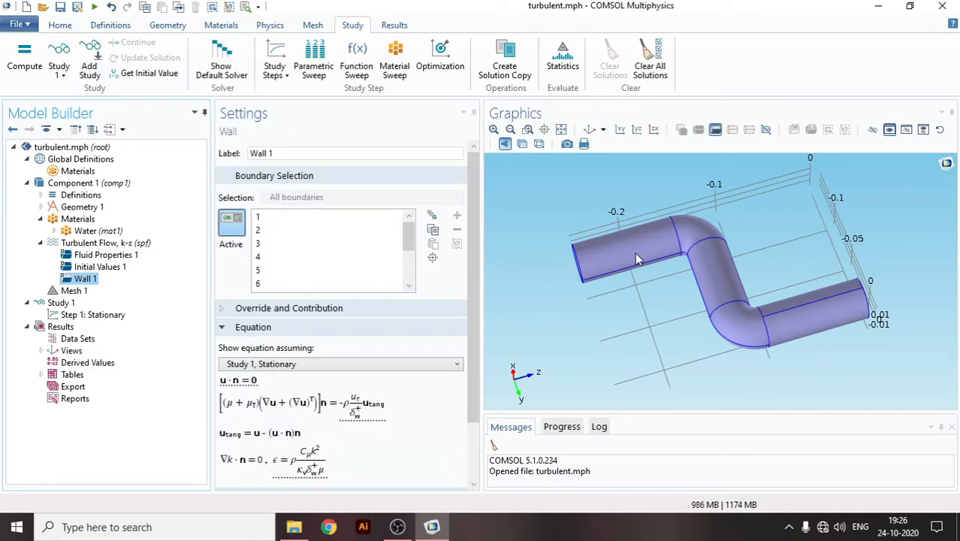
left_click_drag(616, 318, 756, 280)
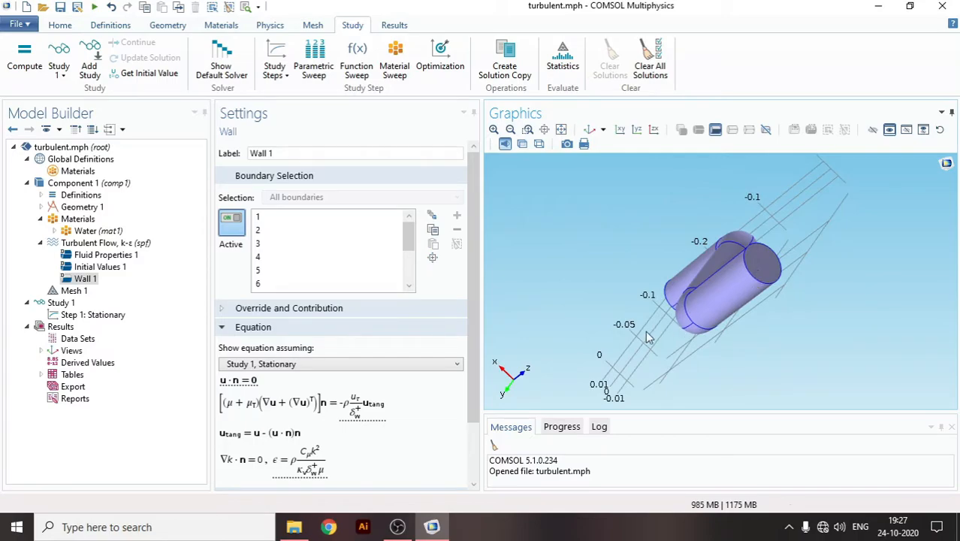
left_click_drag(637, 330, 695, 349)
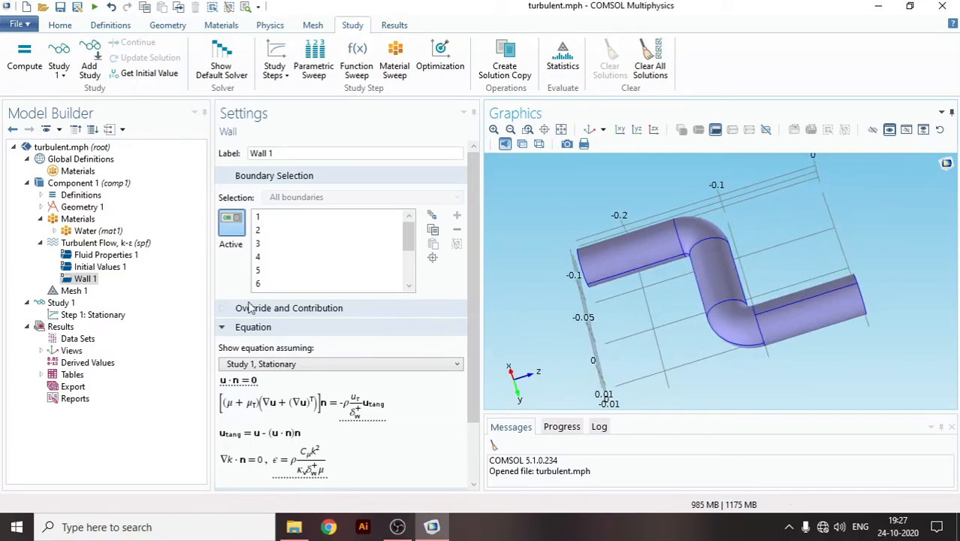
Step: Add an Inlet and an Outlet boundary condition to the Turbulent Flow, k-ε physics
right_click(104, 246)
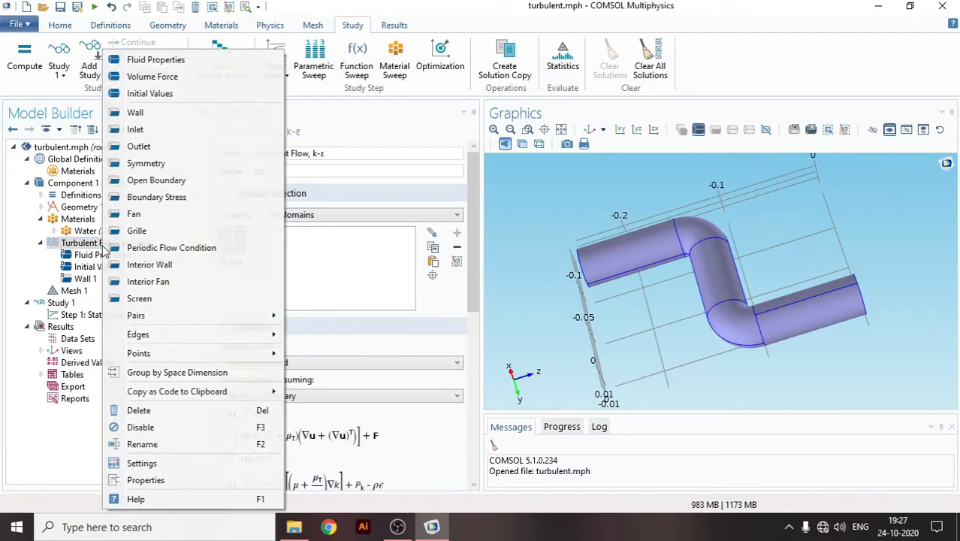
left_click(136, 131)
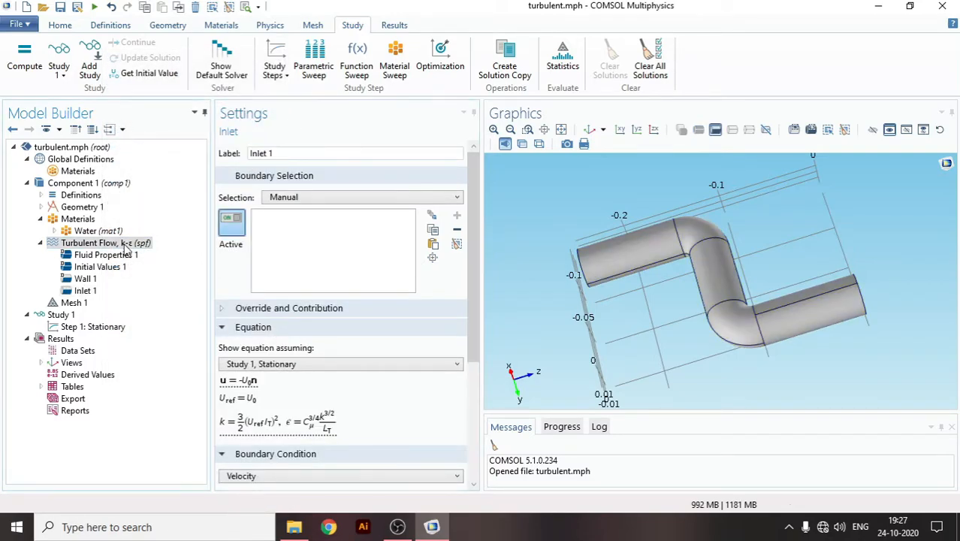
right_click(126, 245)
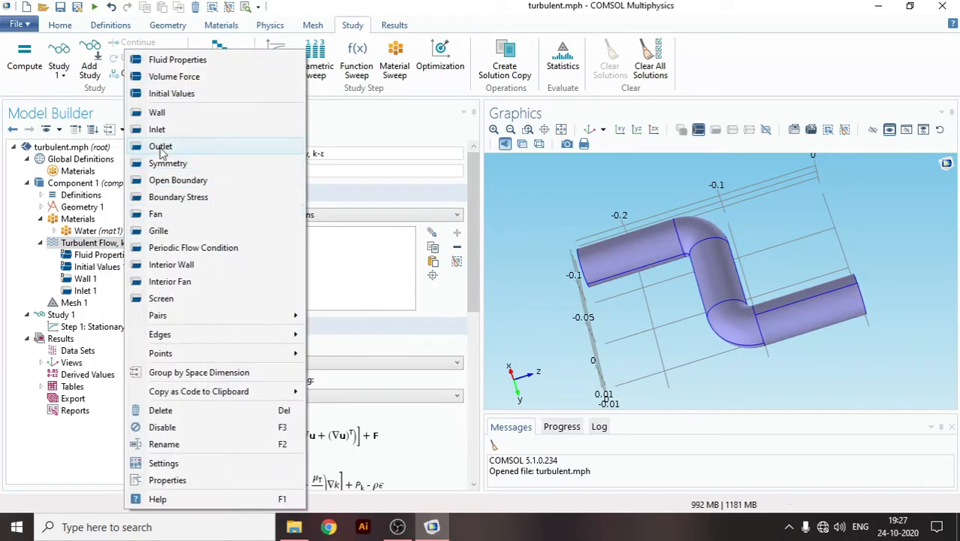
left_click(160, 148)
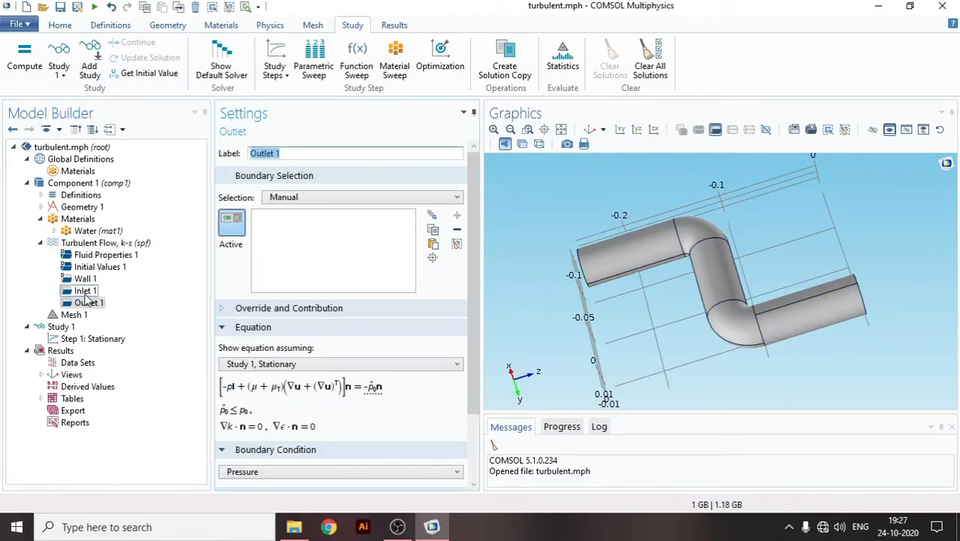
Step: Assign the circular end face of the pipe's lower straight section to the Inlet boundary condition
left_click(85, 292)
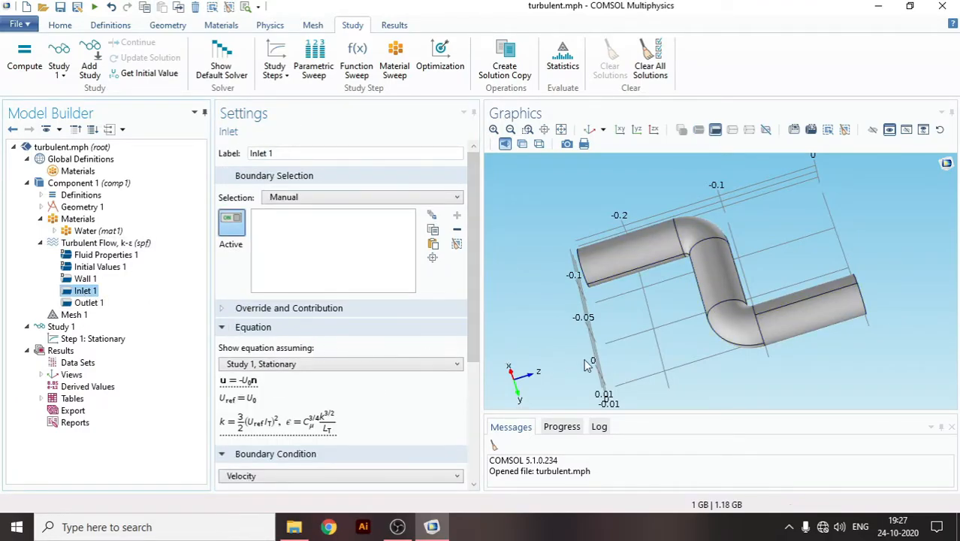
left_click_drag(635, 360, 757, 367)
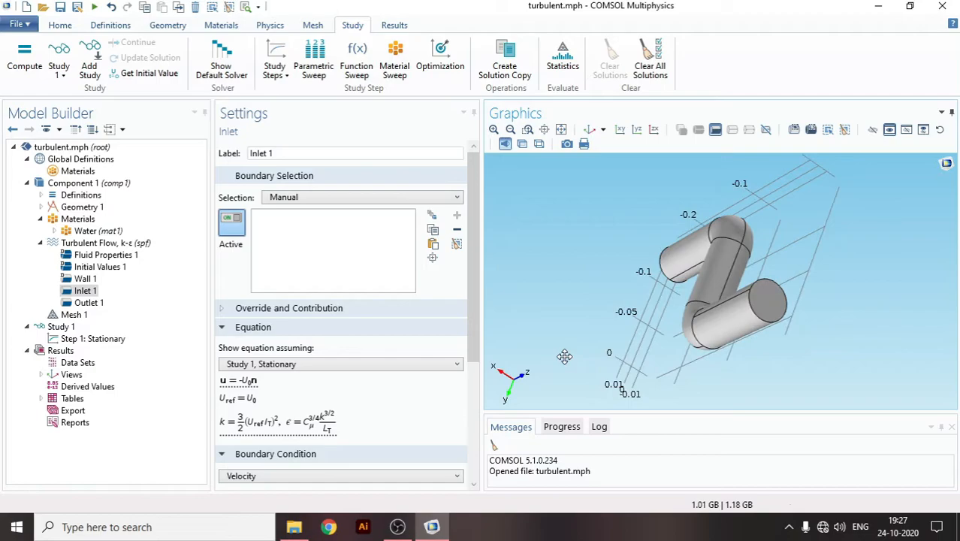
left_click_drag(814, 334, 832, 344)
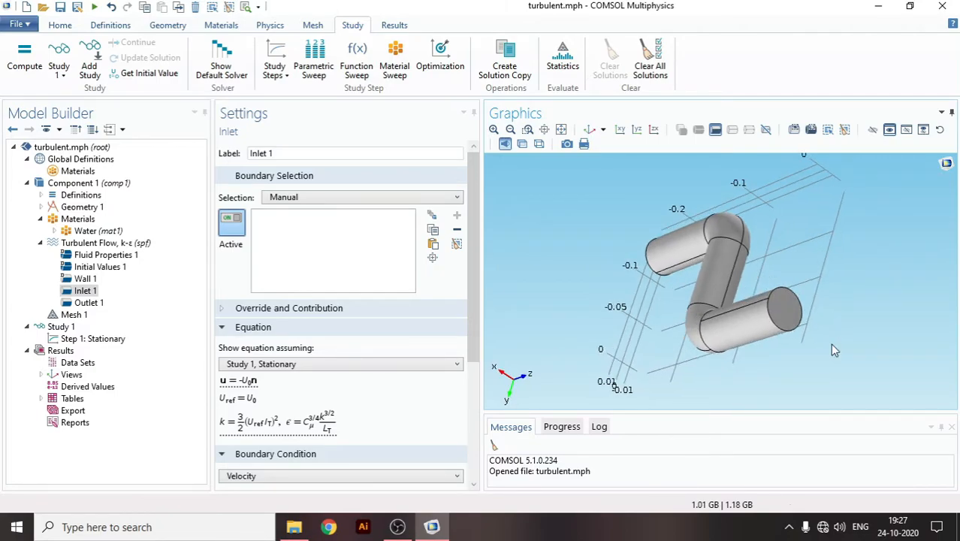
left_click(790, 320)
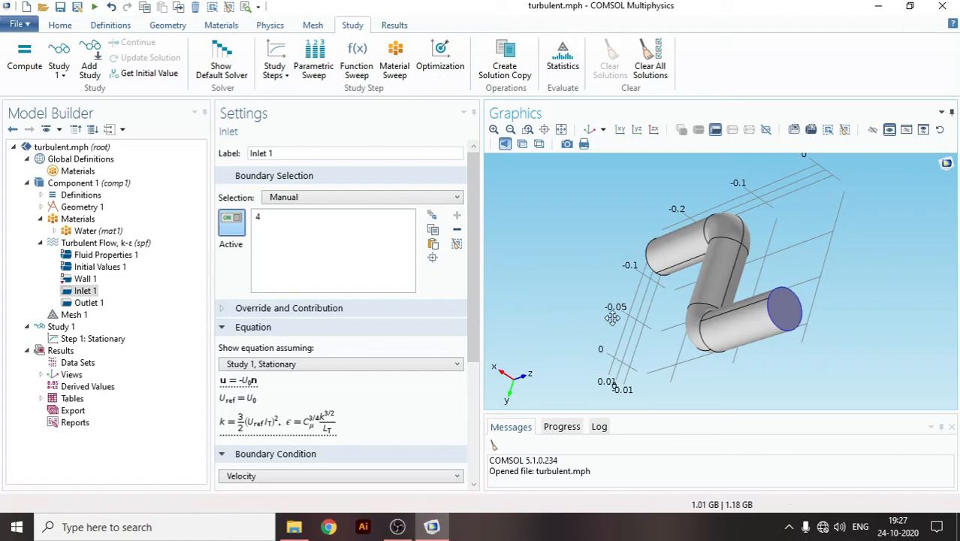
Step: Assign the circular end face of the pipe's upper straight section to the Outlet boundary condition
left_click_drag(609, 318, 636, 321)
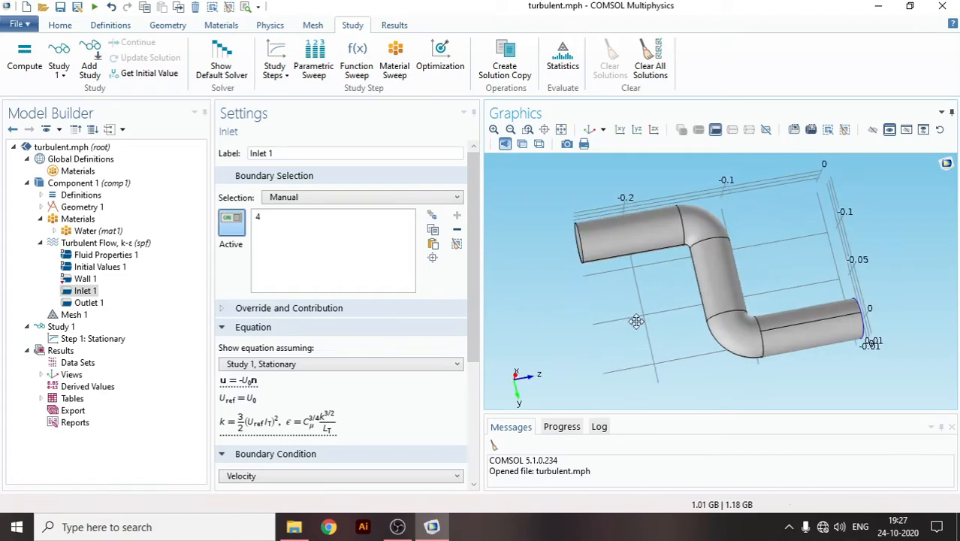
left_click(89, 302)
left_click_drag(579, 321, 547, 280)
left_click(640, 257)
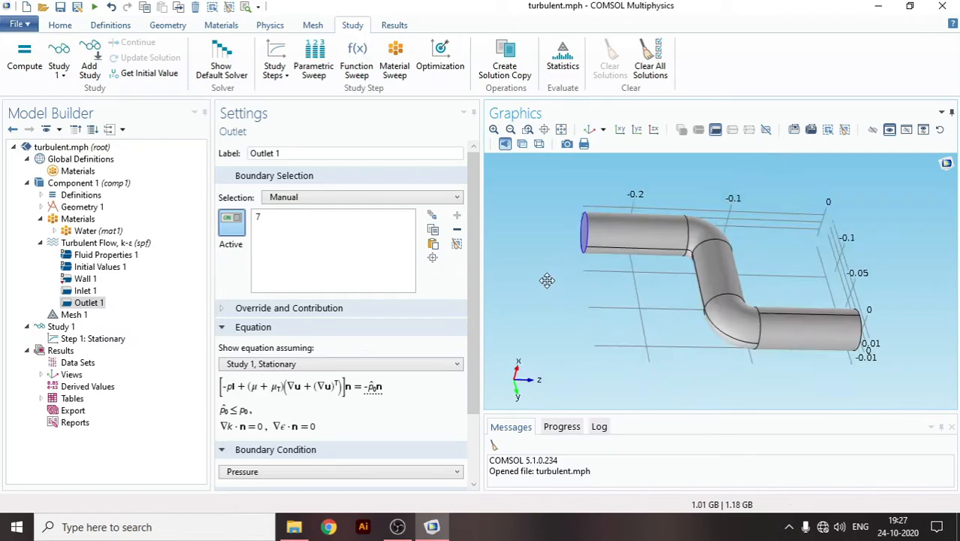
Step: Examine the default Wall boundary list and locate the overridden boundary 4 on the pipe
left_click(106, 256)
left_click(114, 244)
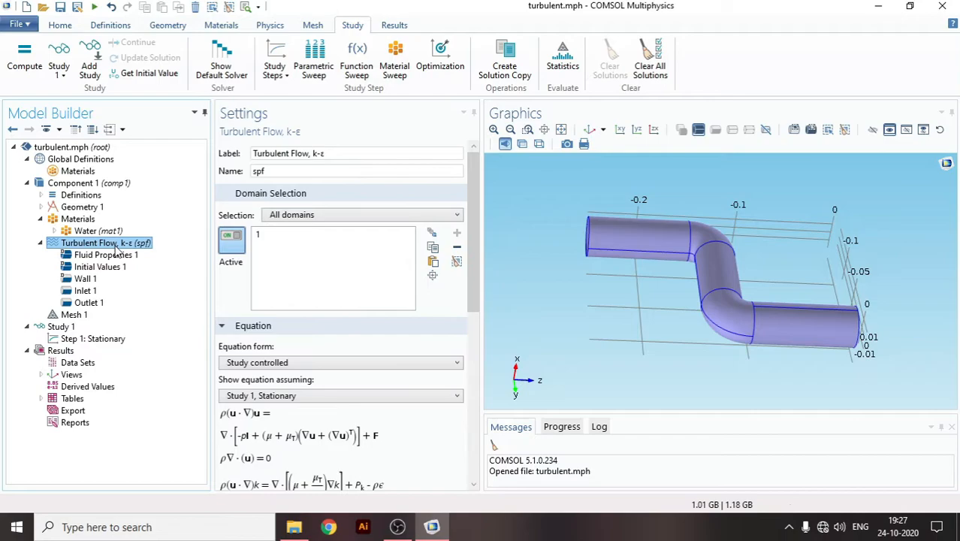
left_click(89, 279)
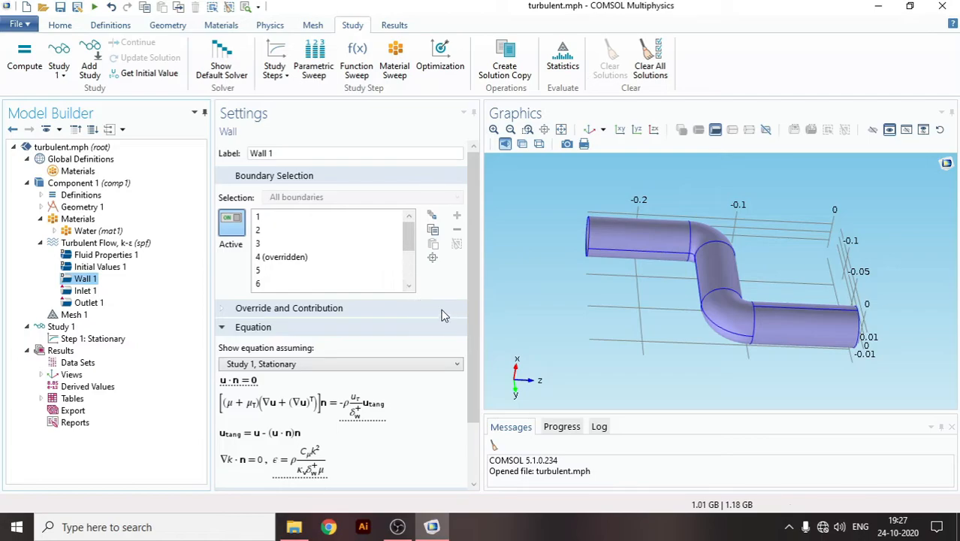
left_click(285, 258)
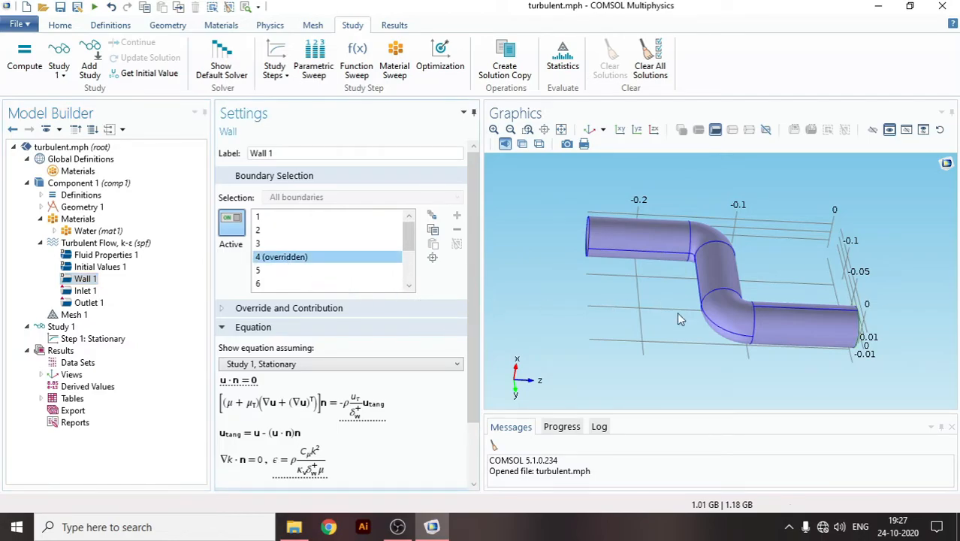
left_click_drag(664, 337, 619, 332)
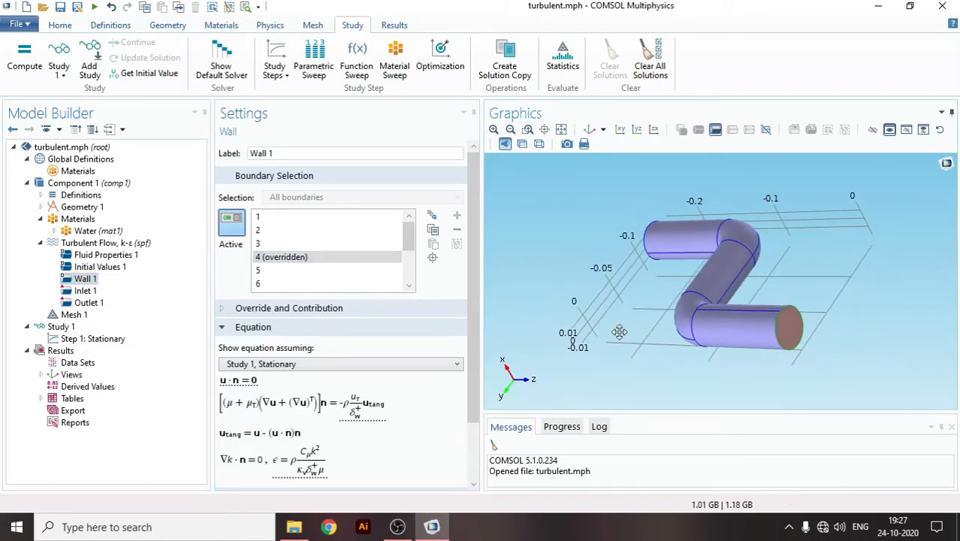
Step: Set the inlet's normal inflow velocity to 1 m/s
left_click(74, 293)
left_click_drag(660, 337, 665, 345)
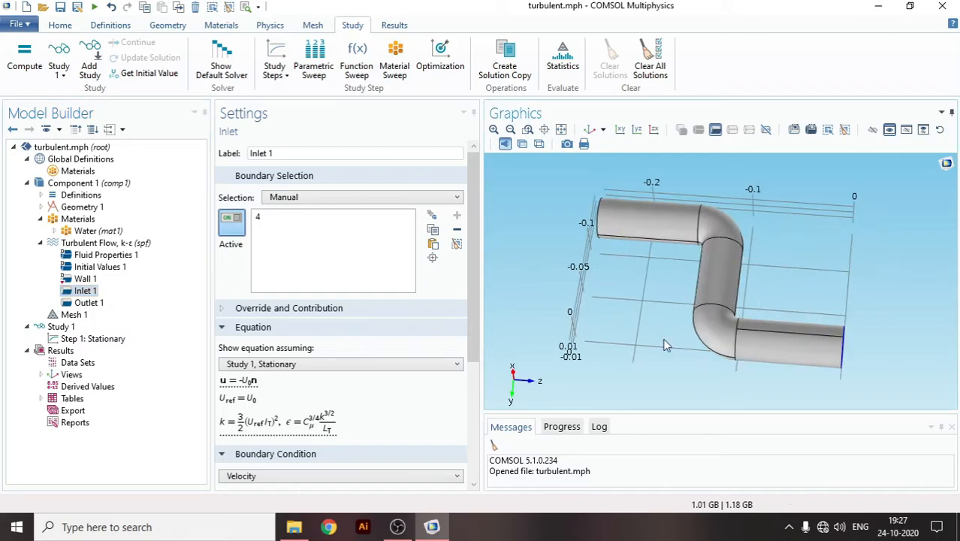
scroll(295, 400, "down", 3)
double_click(287, 415)
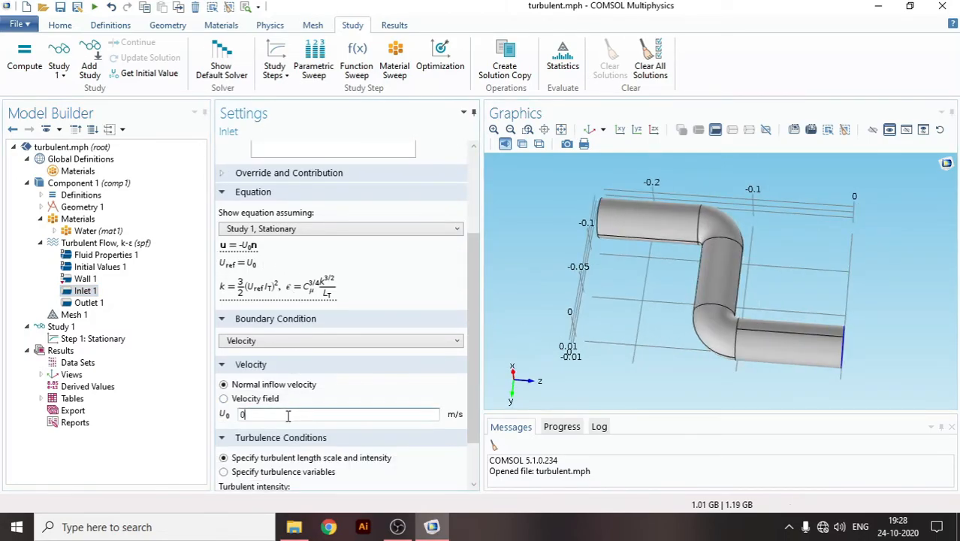
type("1")
Step: Enable Normal flow in the pressure conditions of the Outlet boundary
left_click_drag(574, 300, 561, 278)
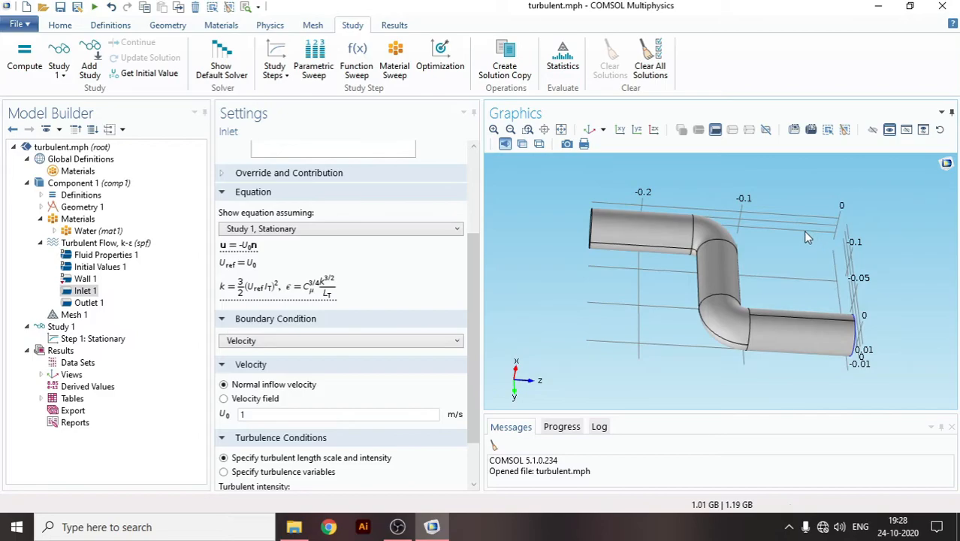
left_click(91, 304)
left_click_drag(580, 330, 597, 342)
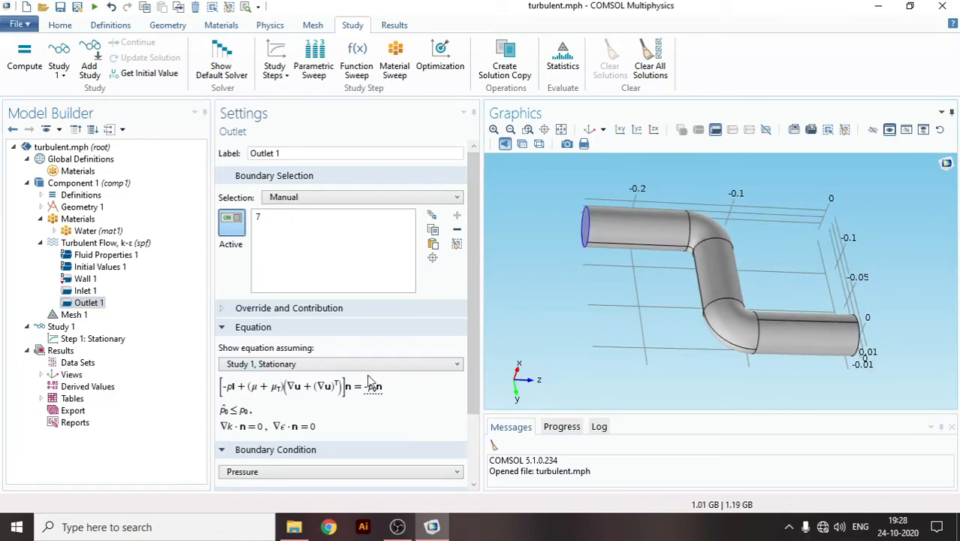
scroll(345, 402, "down", 3)
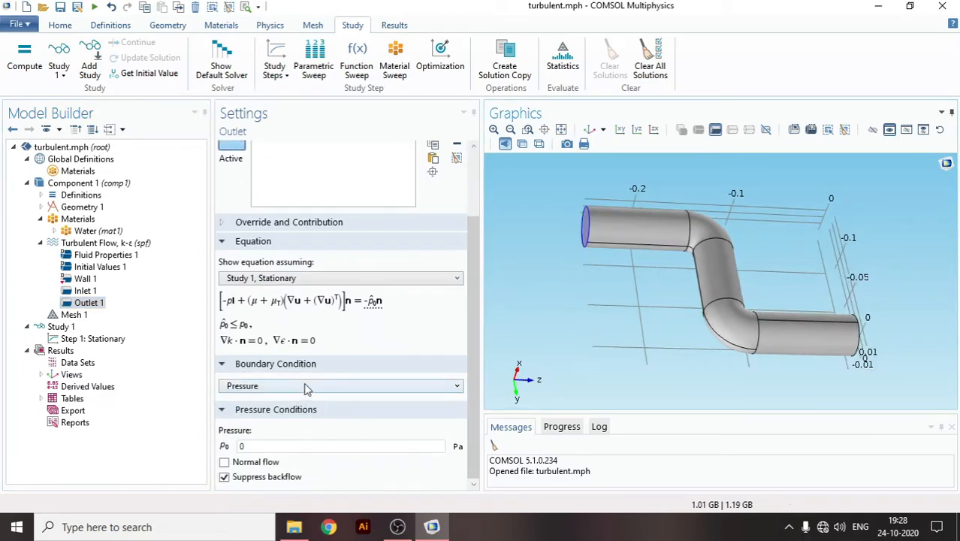
left_click(225, 463)
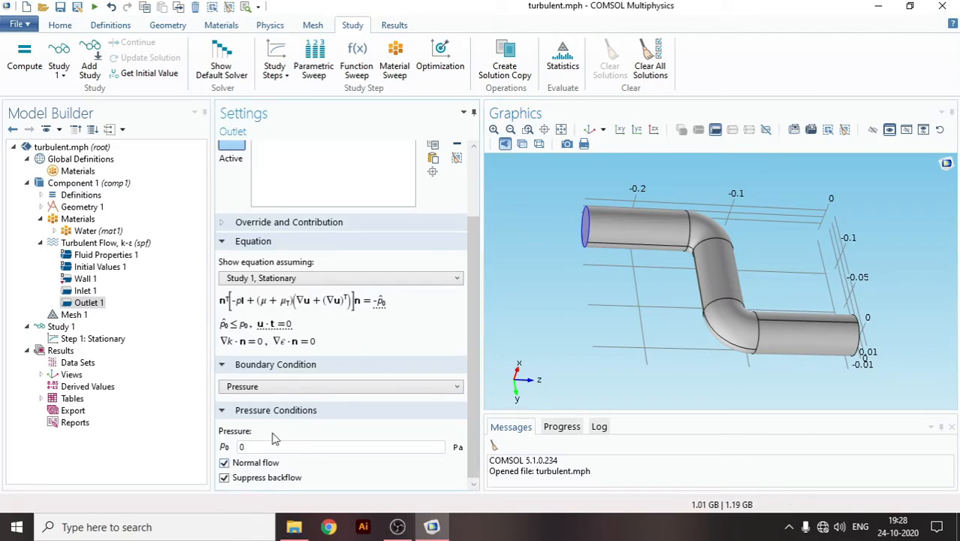
Step: Review the inlet's velocity and turbulence conditions
left_click_drag(525, 306, 548, 313)
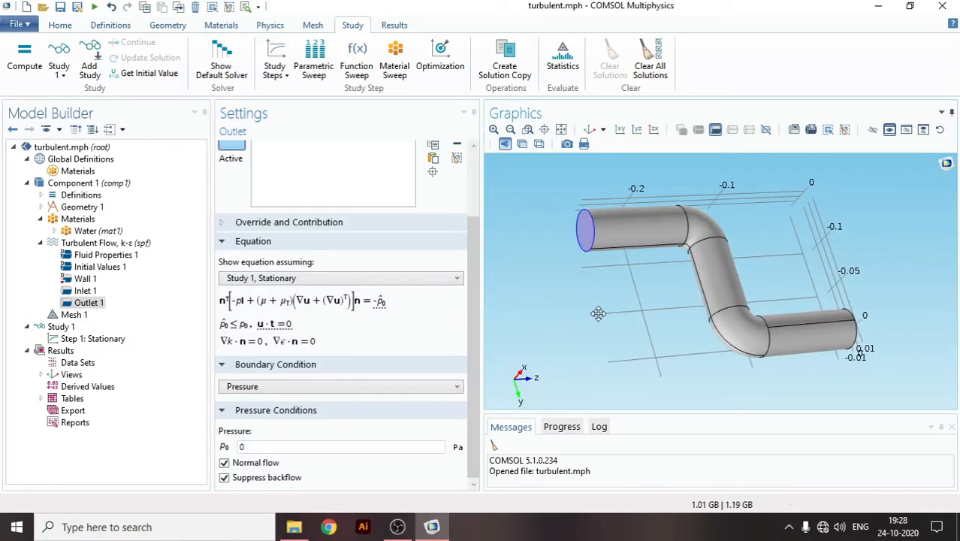
left_click(84, 291)
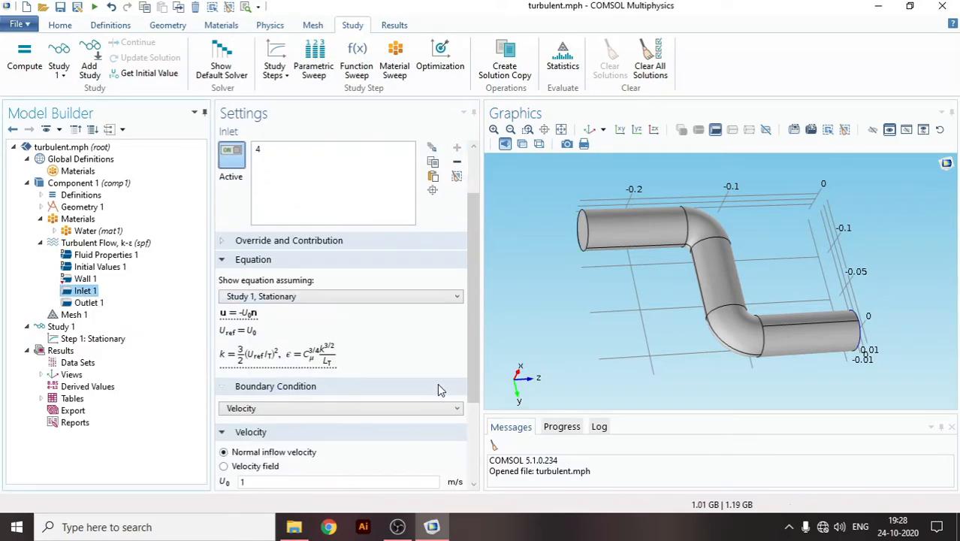
scroll(383, 375, "down", 3)
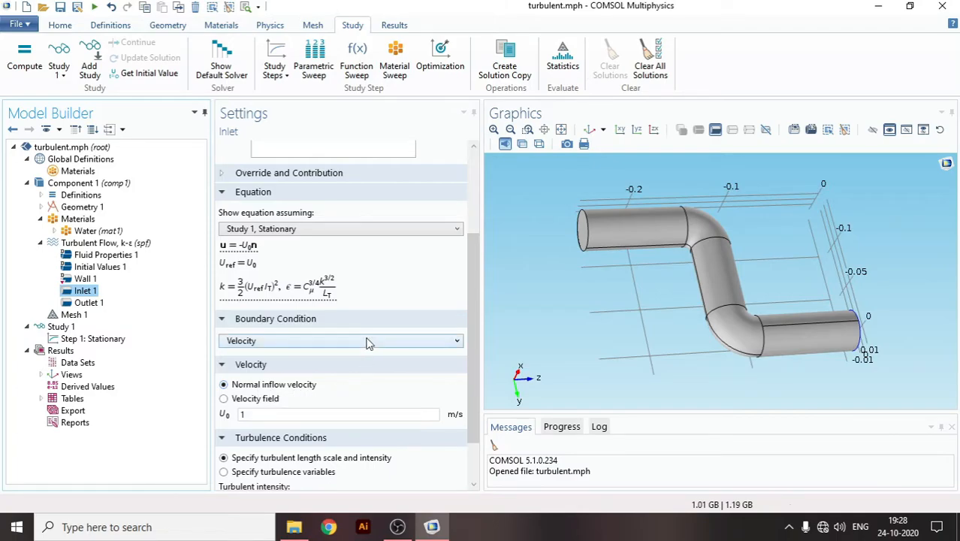
left_click_drag(618, 406, 578, 387)
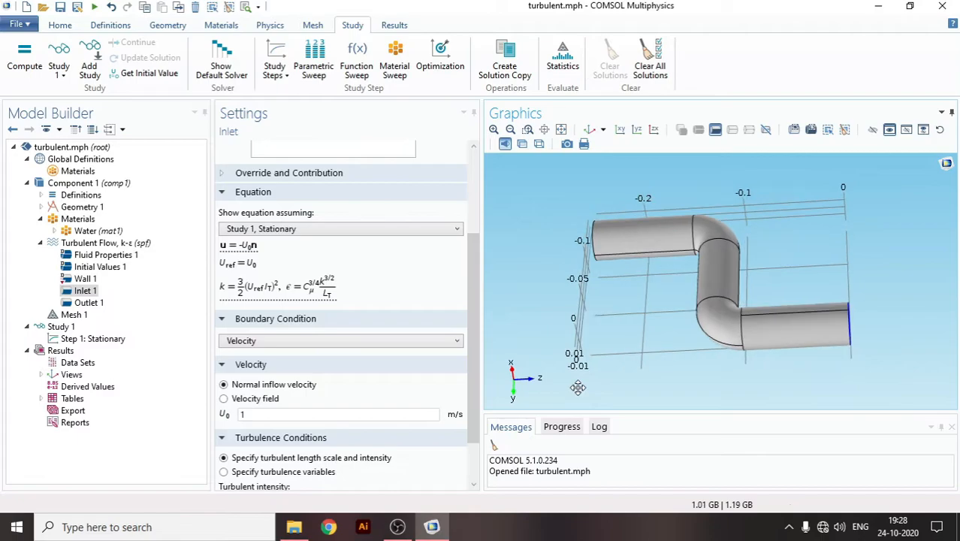
scroll(311, 399, "down", 2)
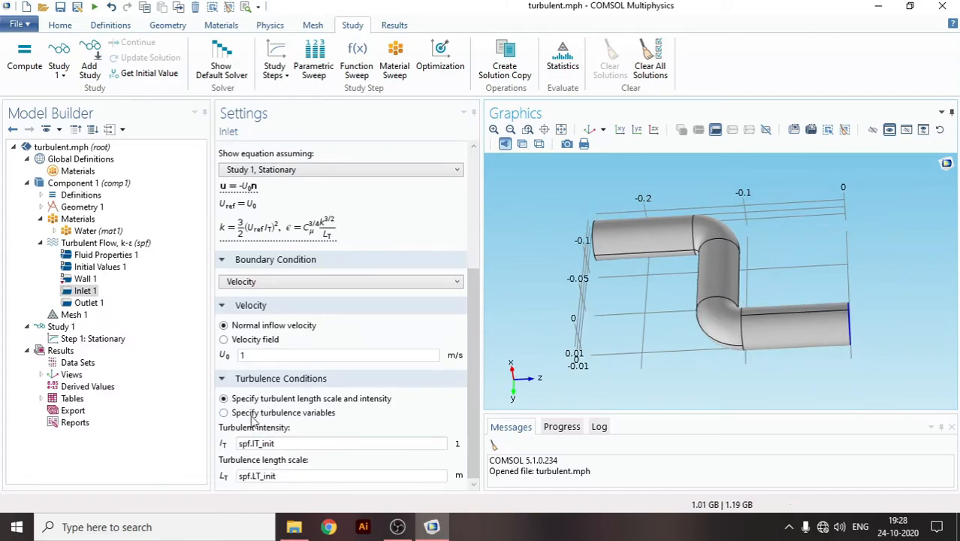
Step: Set the physics-controlled mesh's element size to Extremely coarse and build the mesh
left_click(83, 316)
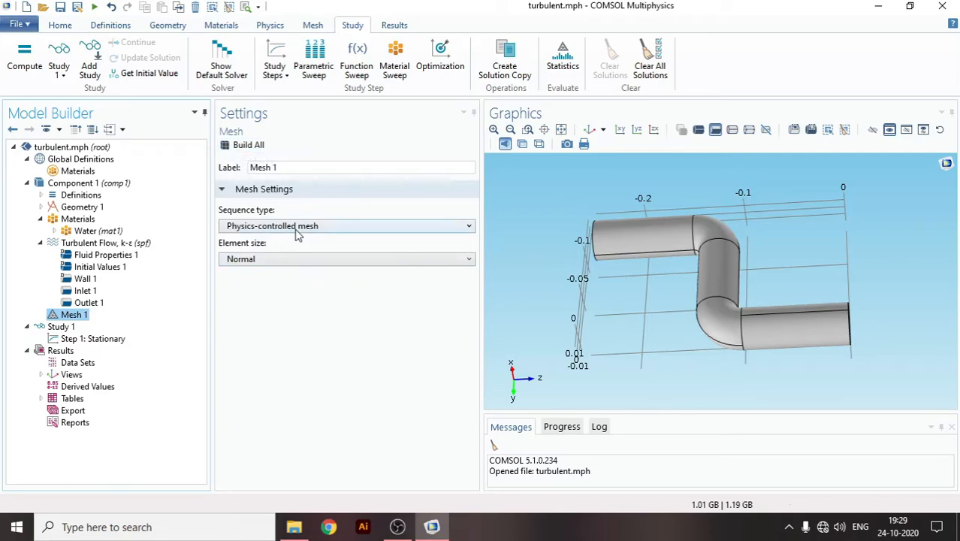
left_click_drag(591, 308, 613, 307)
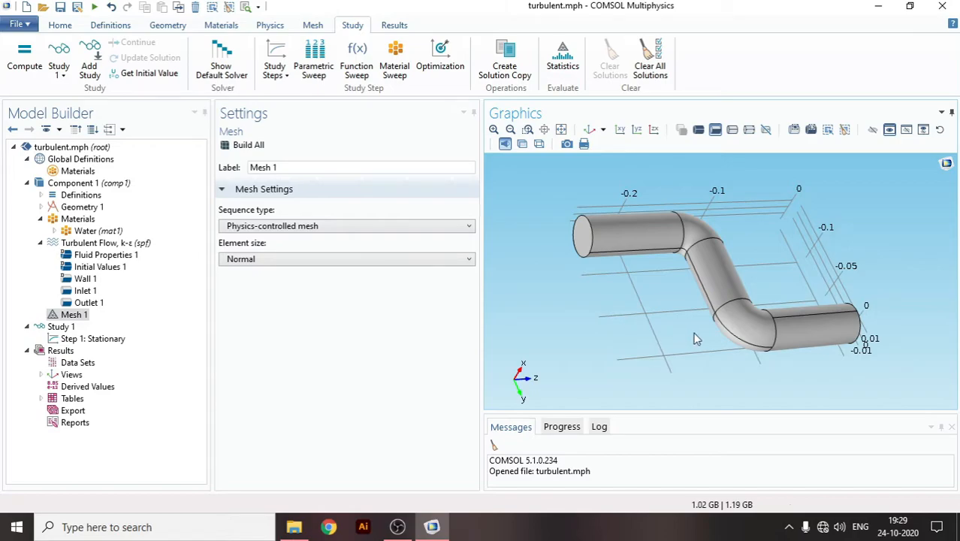
left_click_drag(683, 351, 667, 366)
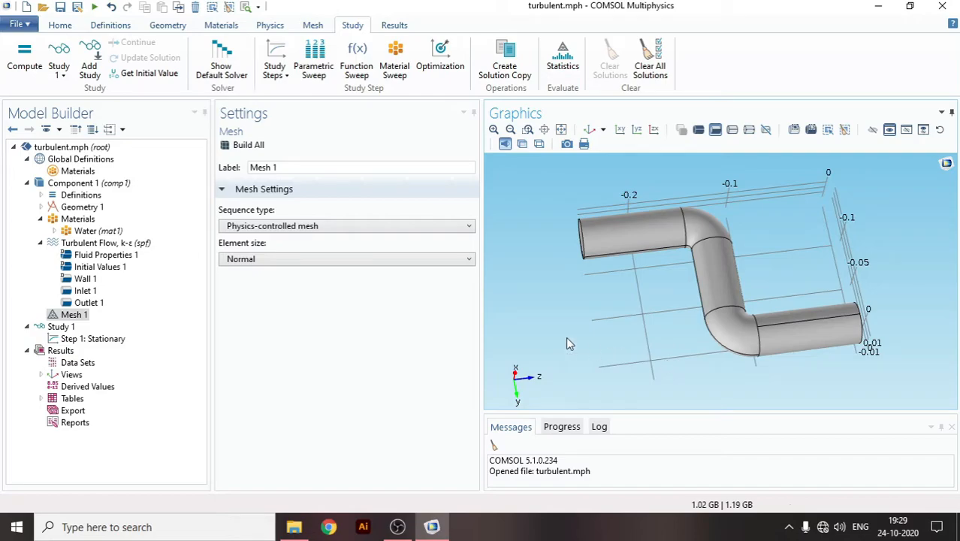
left_click(281, 260)
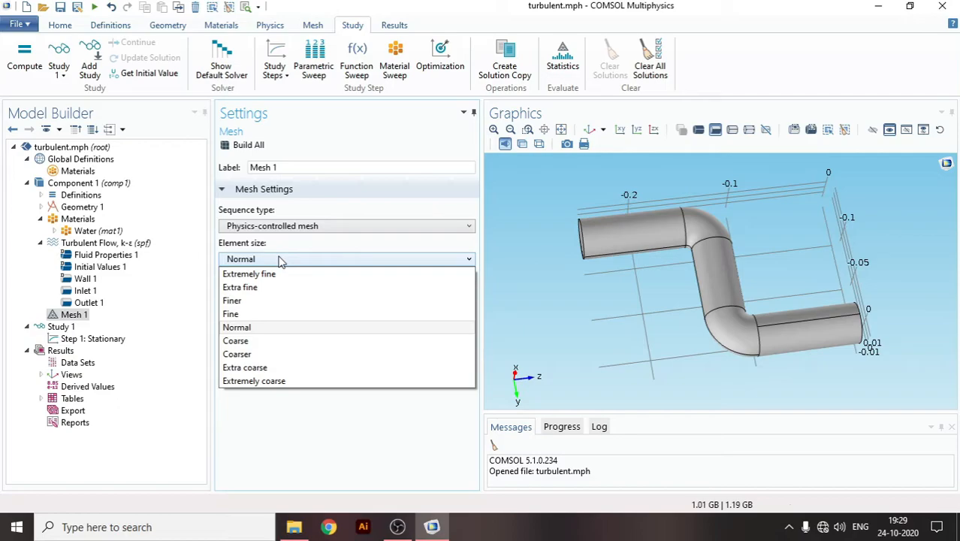
left_click(255, 382)
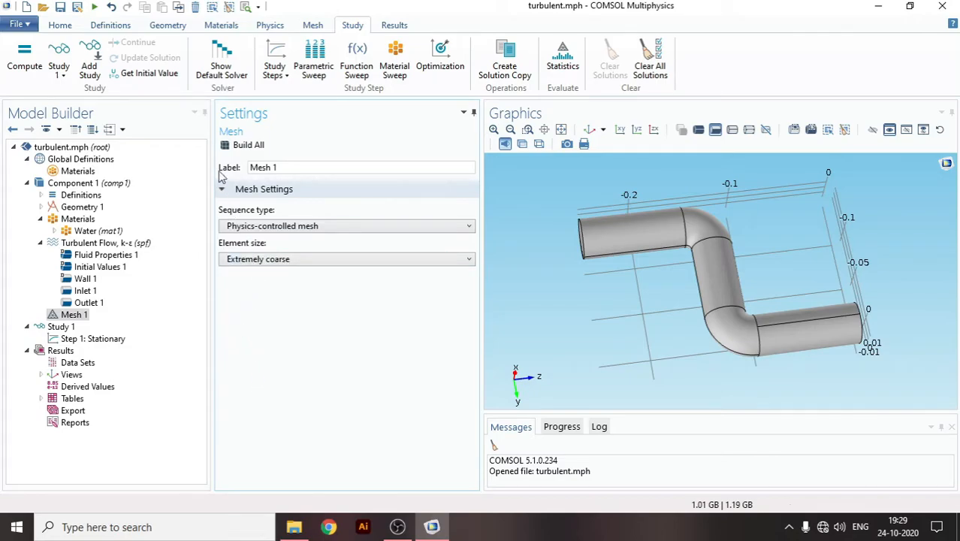
left_click(250, 145)
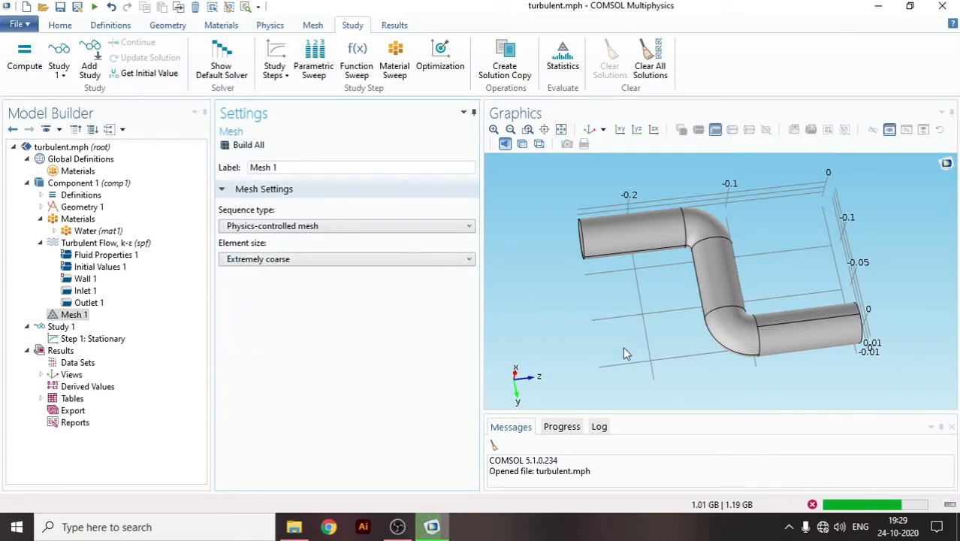
Step: Inspect the mesh elements closely around the pipe's bends
left_click_drag(647, 340, 663, 297)
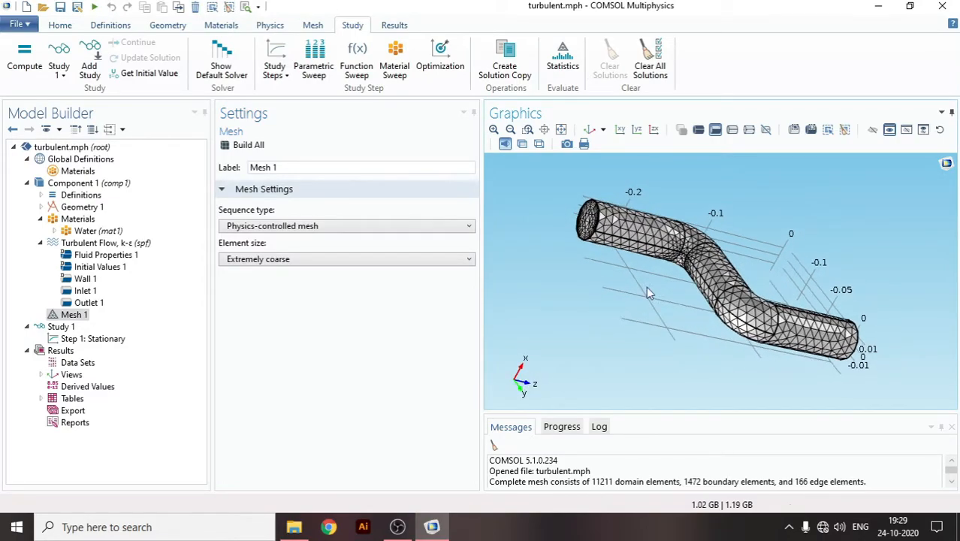
left_click(528, 129)
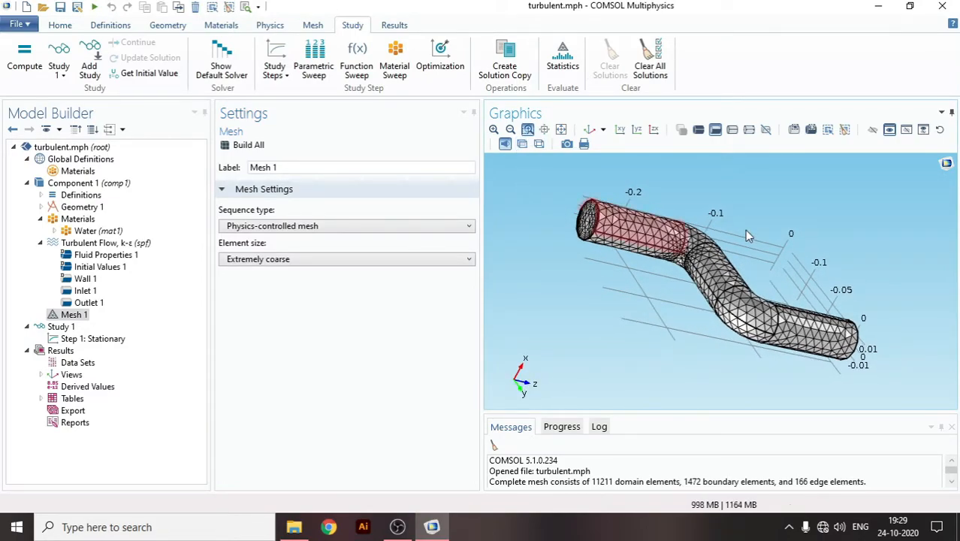
left_click_drag(727, 246, 764, 359)
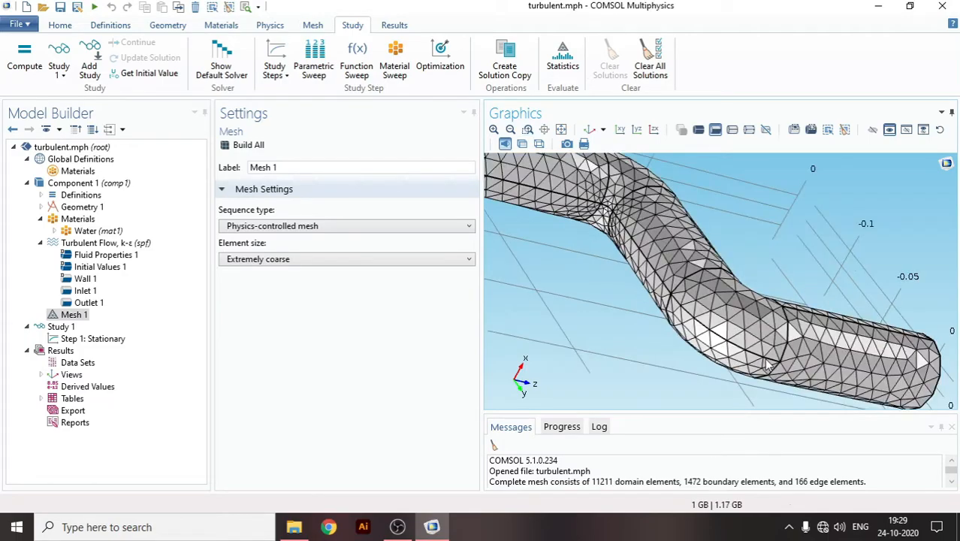
left_click_drag(742, 254, 716, 294)
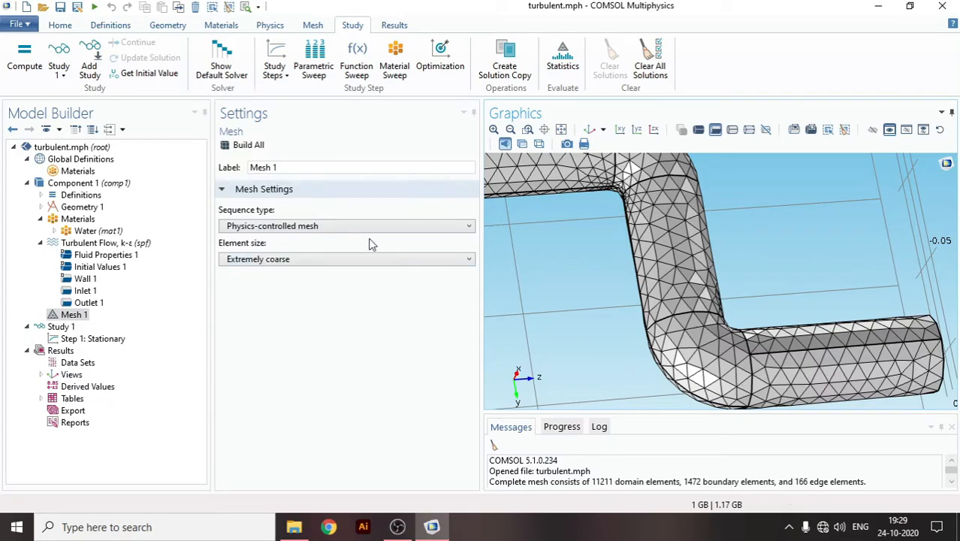
Step: Set the mesh's element size to Normal, rebuild the mesh and view it on the whole pipe
left_click(350, 255)
left_click(268, 328)
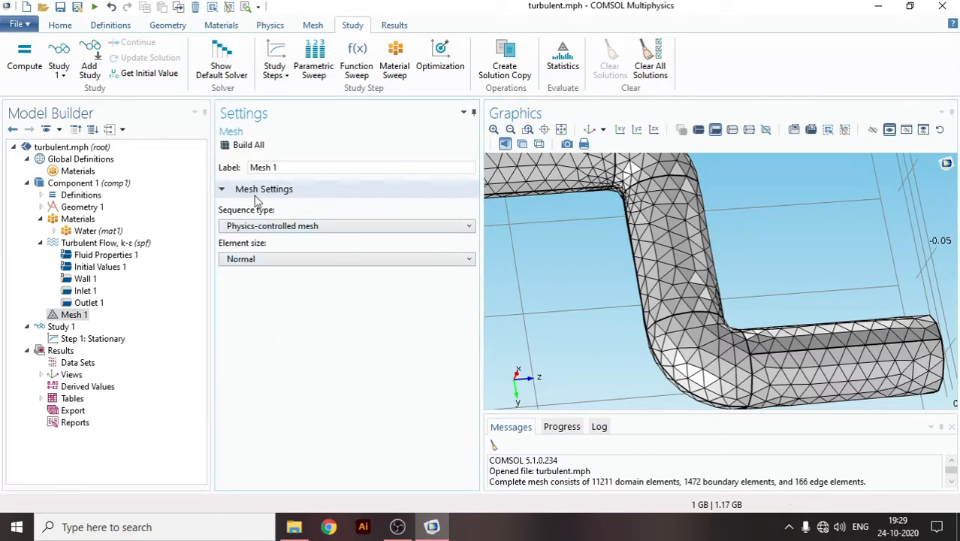
left_click(249, 145)
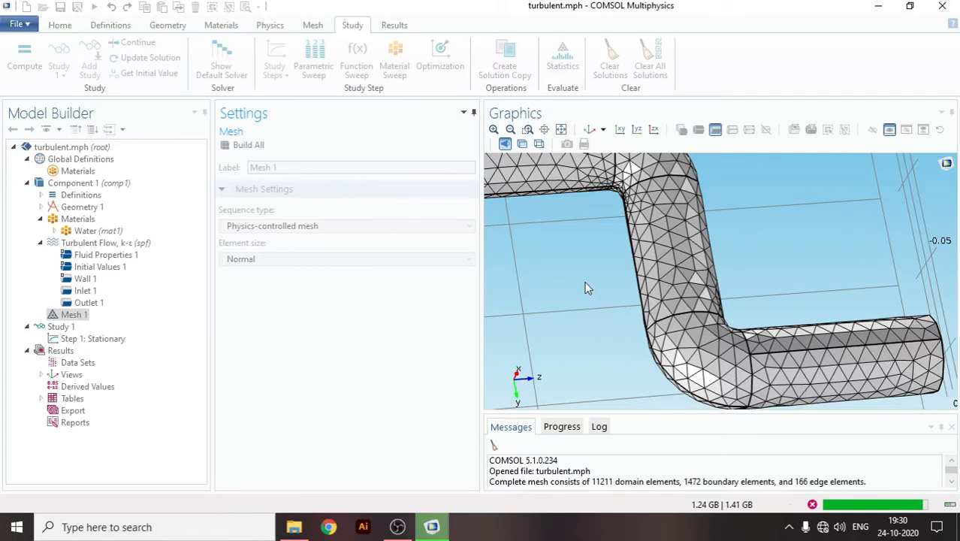
left_click(559, 130)
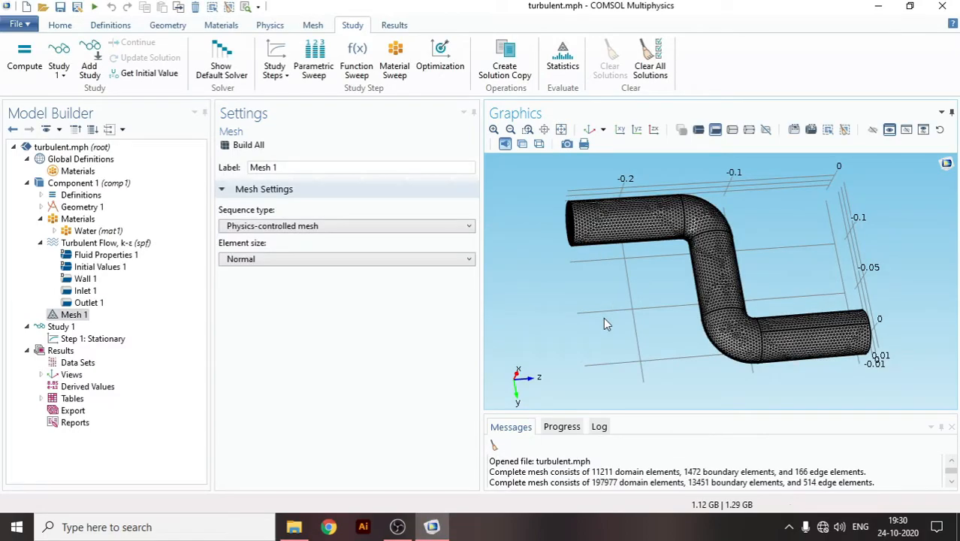
left_click_drag(679, 369, 660, 331)
left_click(413, 256)
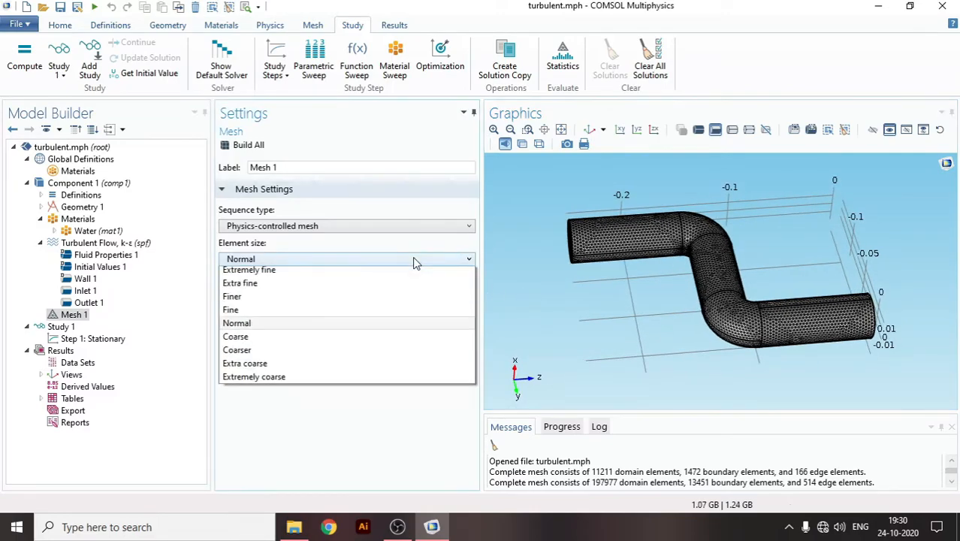
left_click(413, 258)
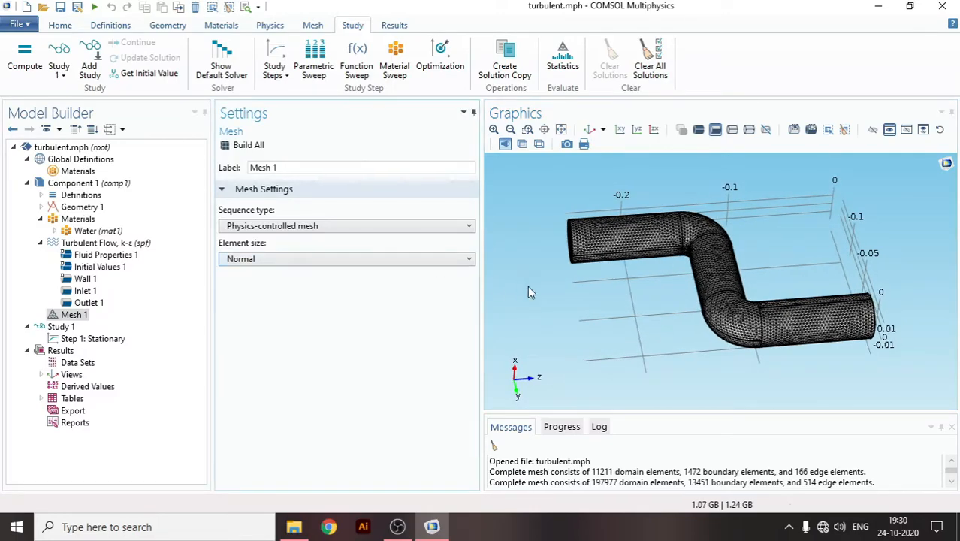
left_click_drag(650, 300, 583, 300)
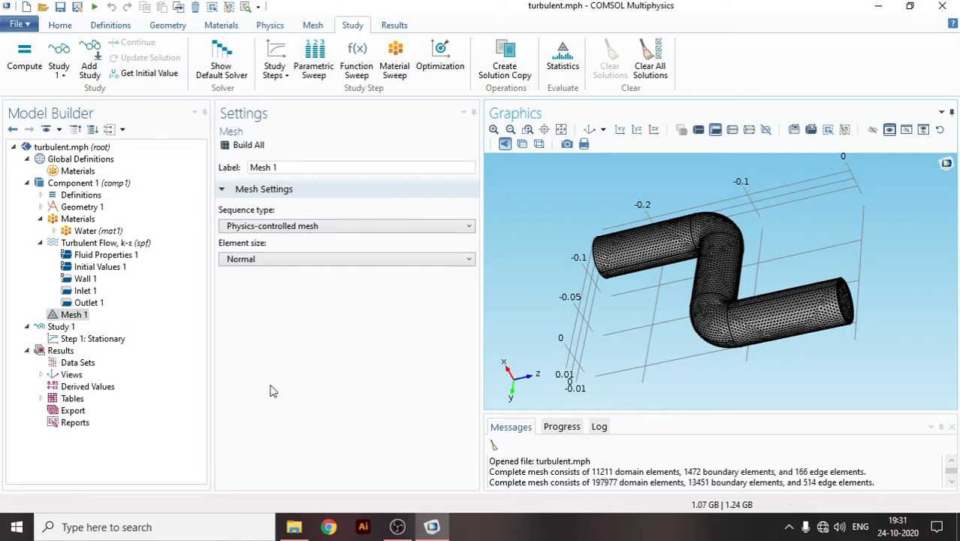
Step: Compute the stationary Study 1 for the meshed bent pipe
left_click(54, 328)
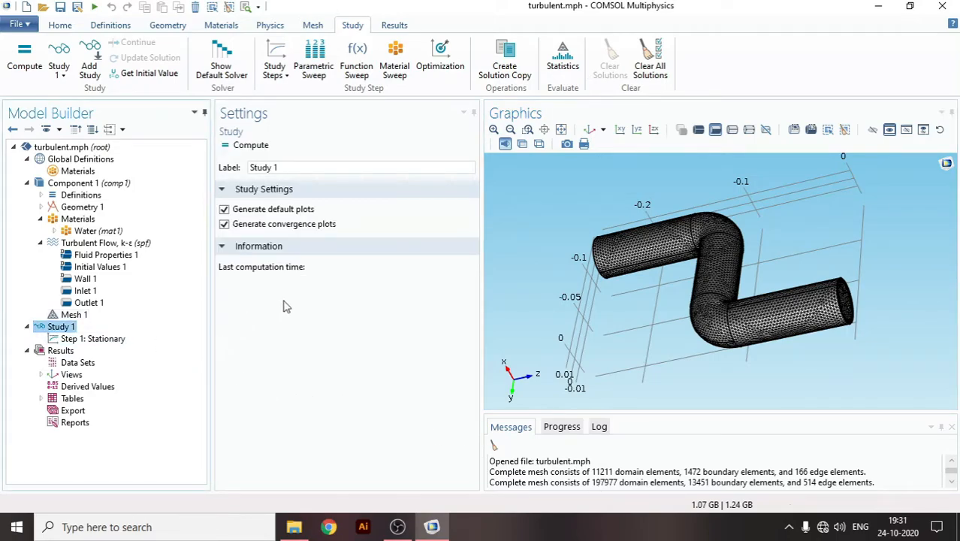
left_click(250, 149)
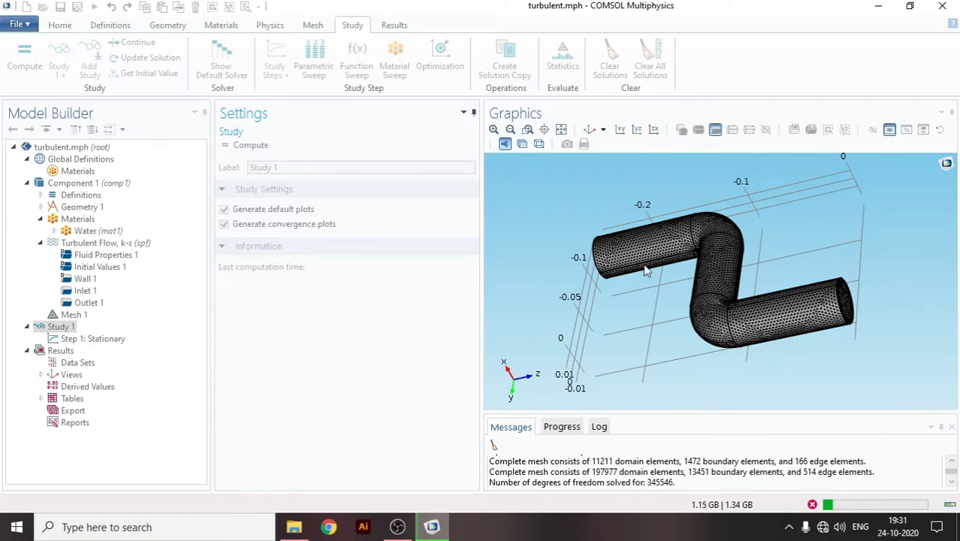
left_click_drag(645, 271, 689, 355)
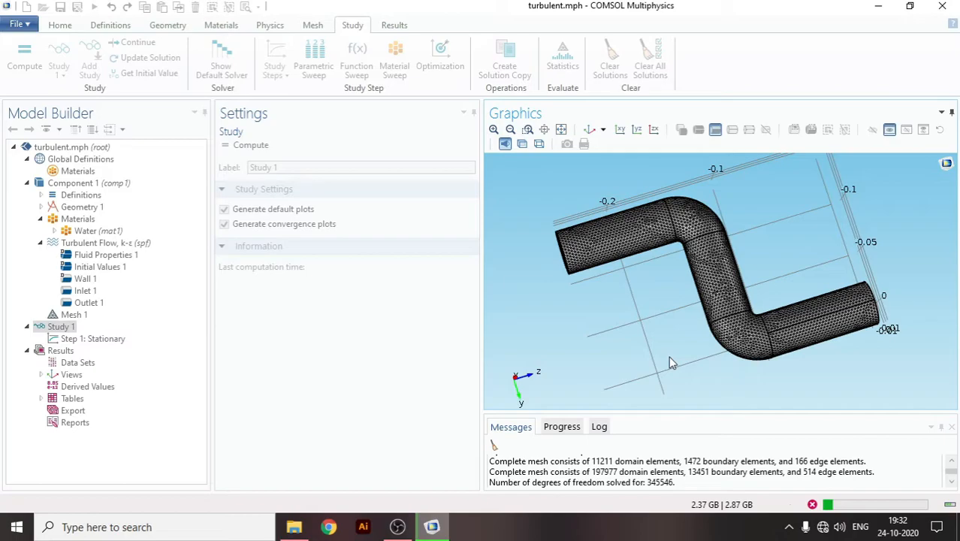
left_click_drag(671, 362, 810, 302)
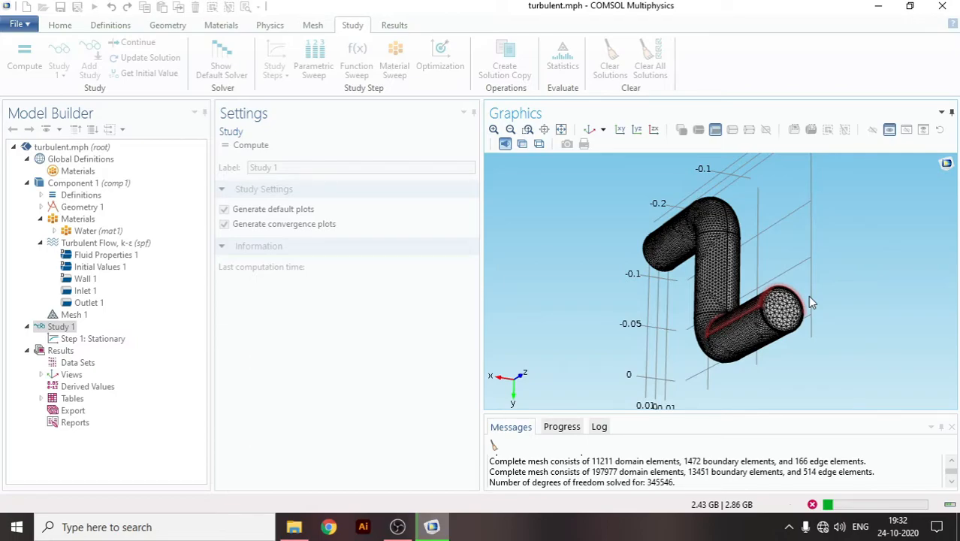
left_click_drag(807, 295, 729, 367)
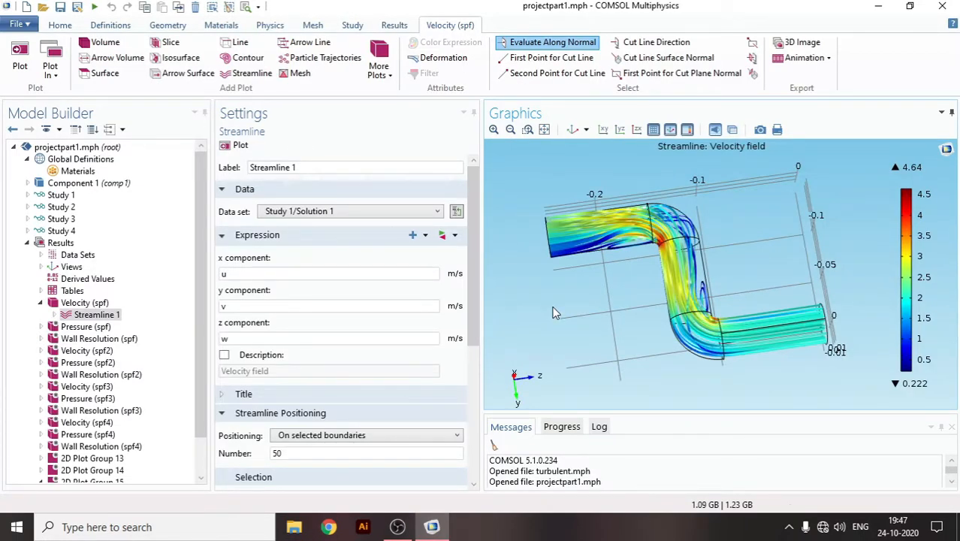
Step: Set the number of streamlines in the velocity plot to 10 and replot it
left_click_drag(553, 312, 594, 325)
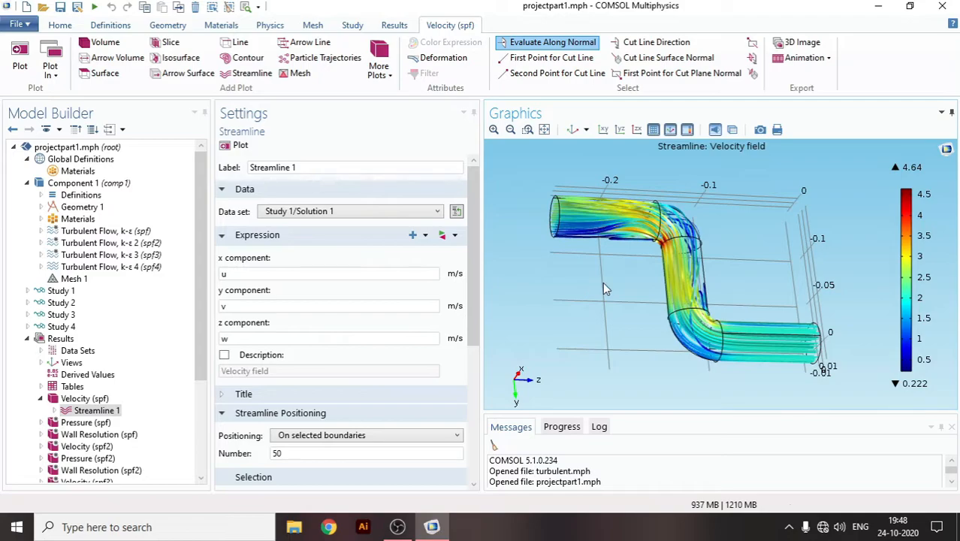
left_click_drag(610, 290, 594, 314)
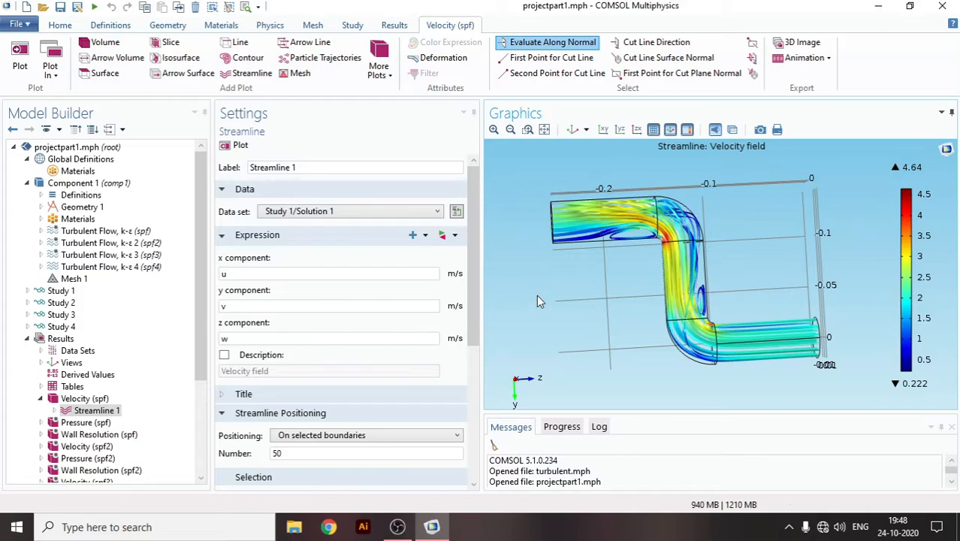
scroll(417, 383, "down", 5)
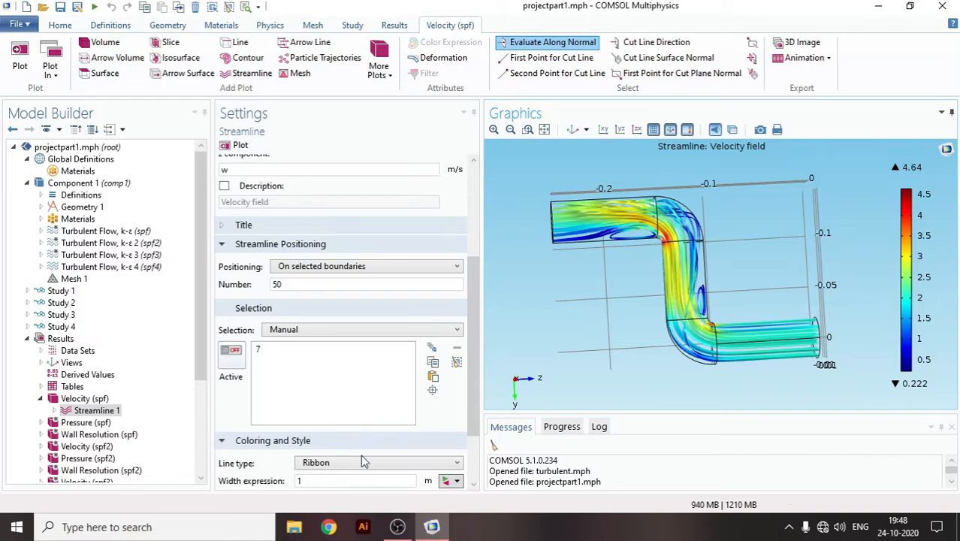
left_click(293, 287)
double_click(293, 287)
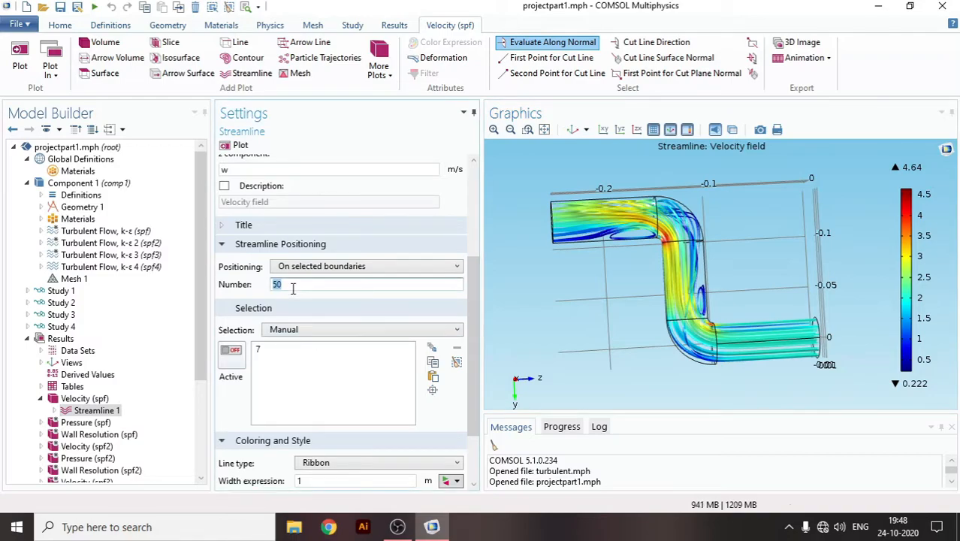
type("10")
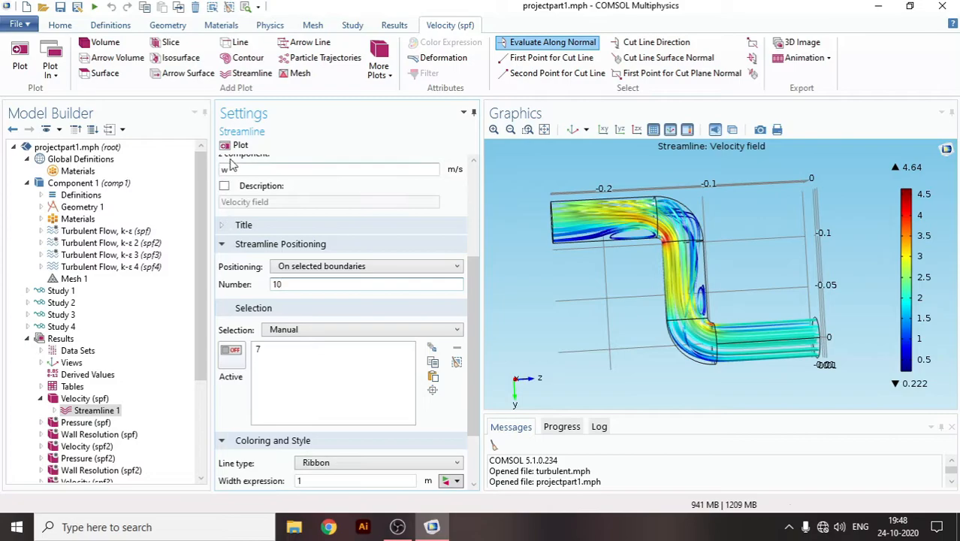
left_click(232, 147)
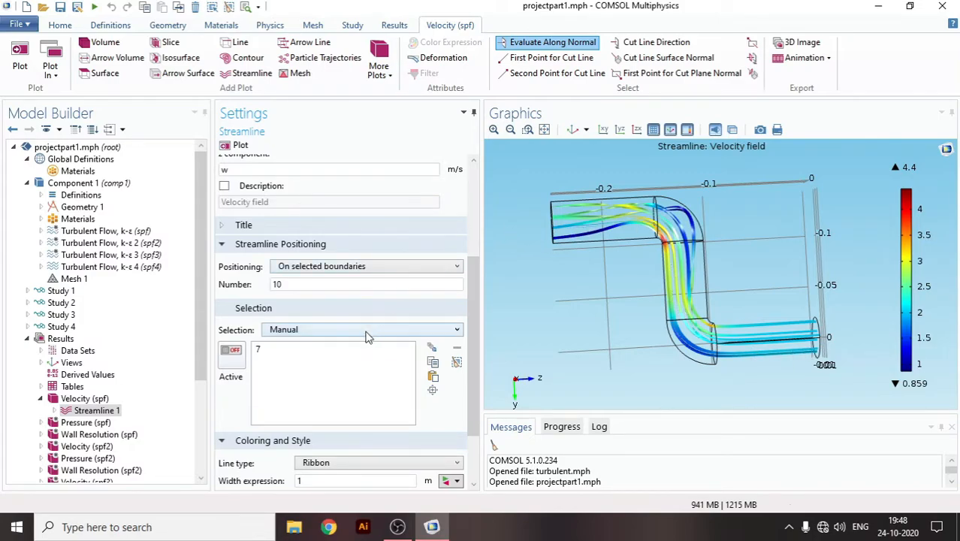
Step: Change the velocity streamlines' line type to Line, replot them and look at the pipe's upper bend
scroll(346, 405, "down", 1)
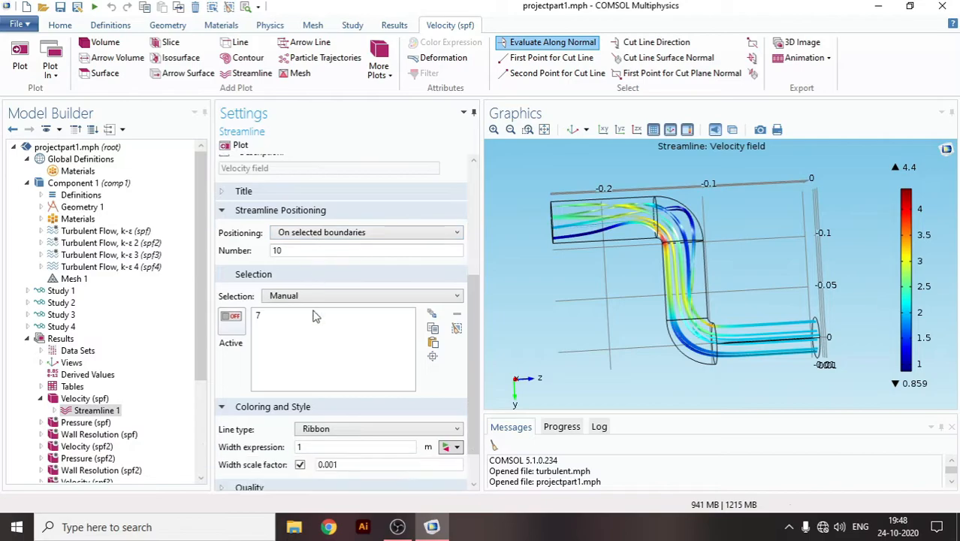
left_click(402, 429)
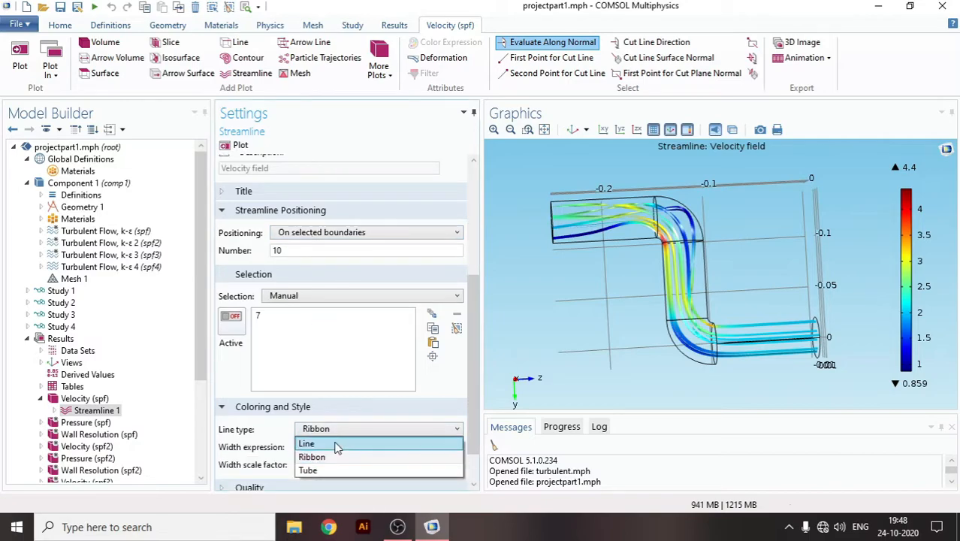
left_click(343, 441)
left_click(234, 145)
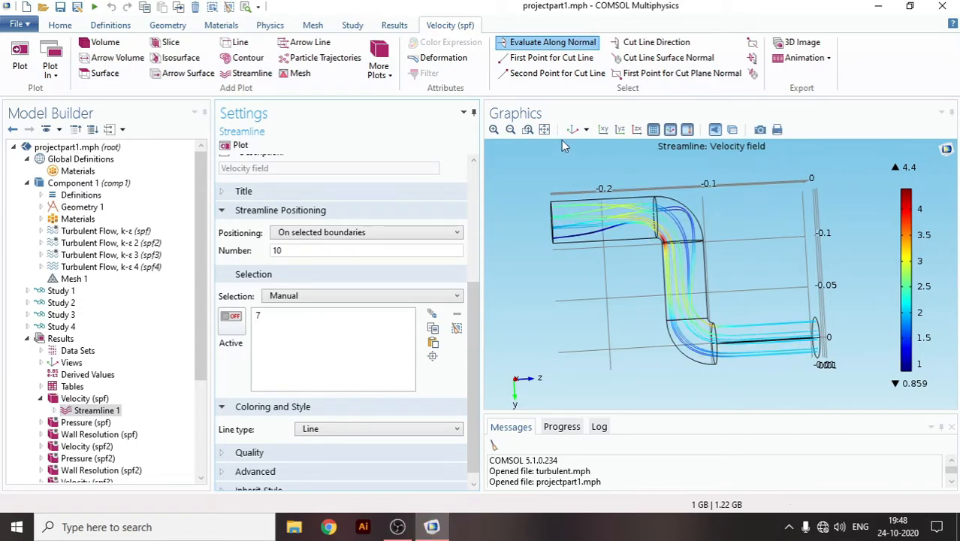
left_click(529, 130)
left_click_drag(630, 166, 719, 286)
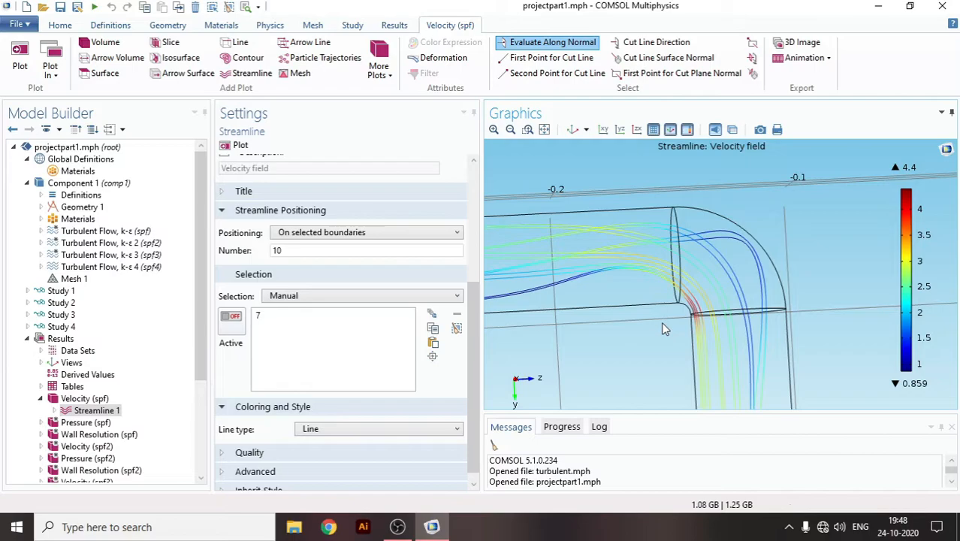
Step: Change the velocity streamlines' line type to Tube and replot them over the whole pipe
scroll(280, 404, "down", 1)
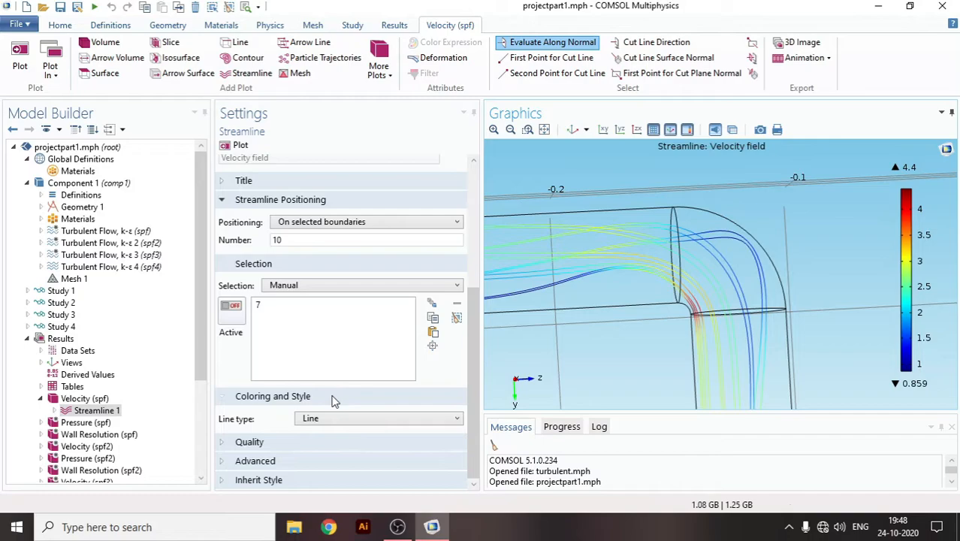
left_click(345, 423)
left_click(330, 458)
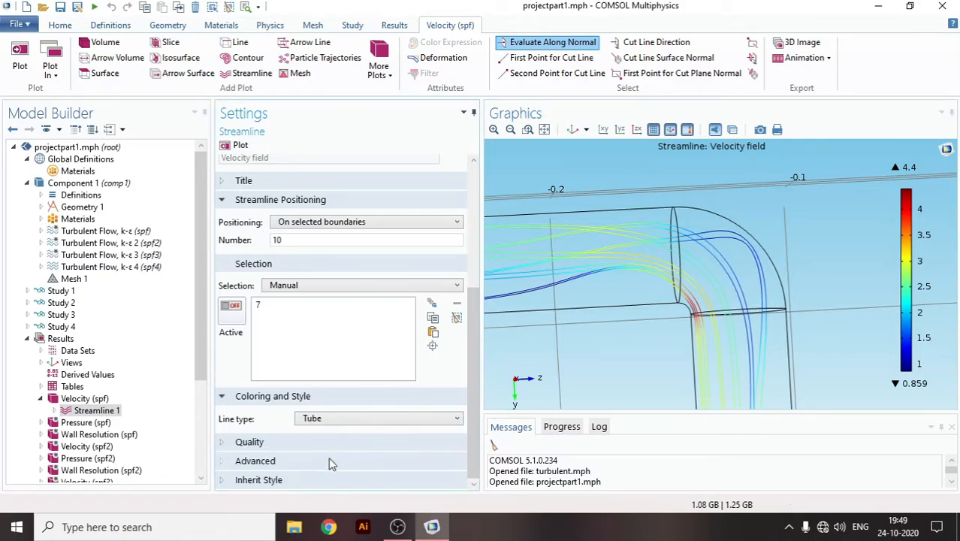
left_click(237, 146)
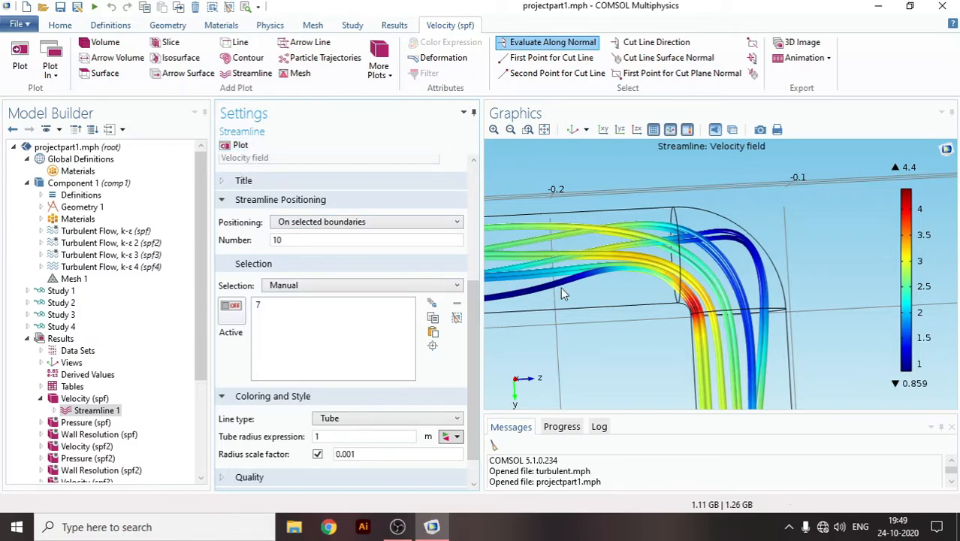
left_click(546, 130)
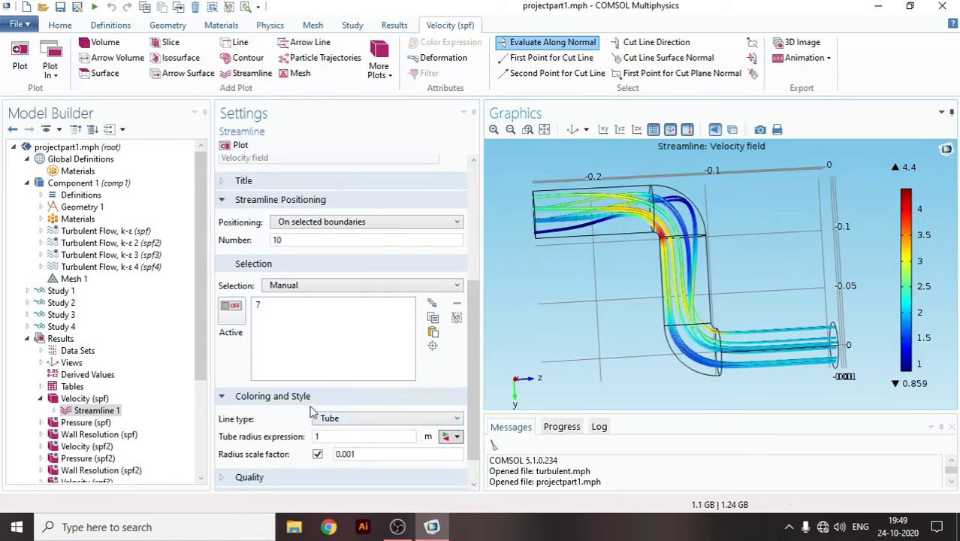
Step: Set the streamlines' tube radius expression to 0.25 m and replot them
scroll(306, 401, "down", 1)
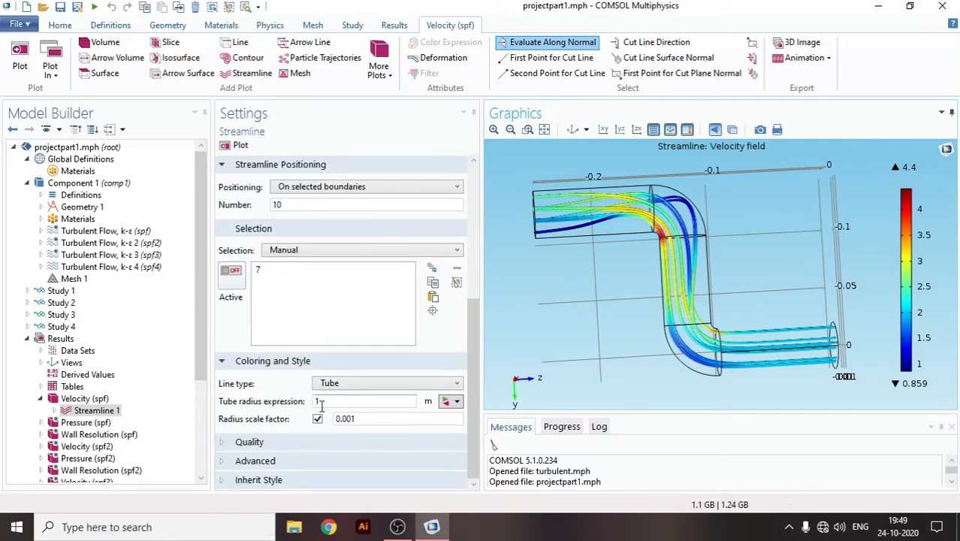
double_click(321, 402)
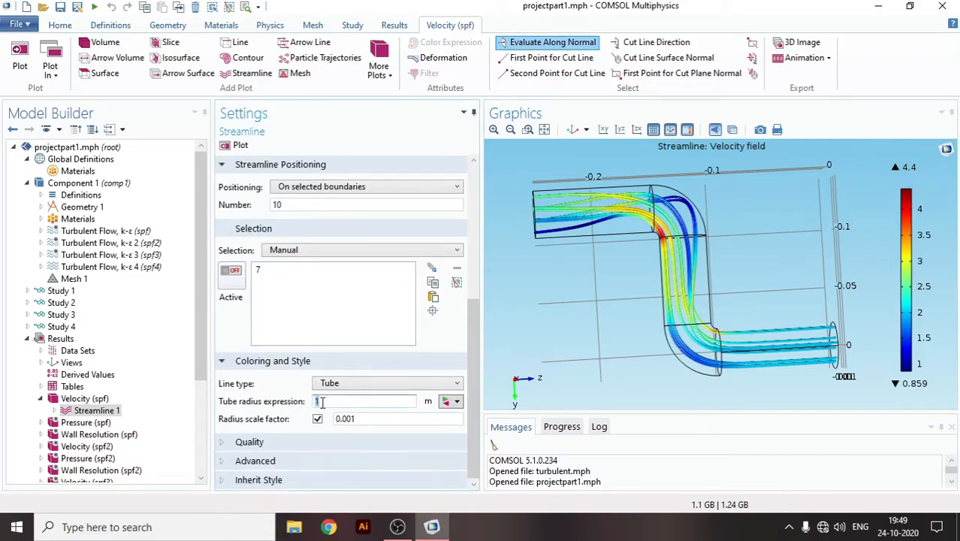
type("0.25")
left_click(239, 146)
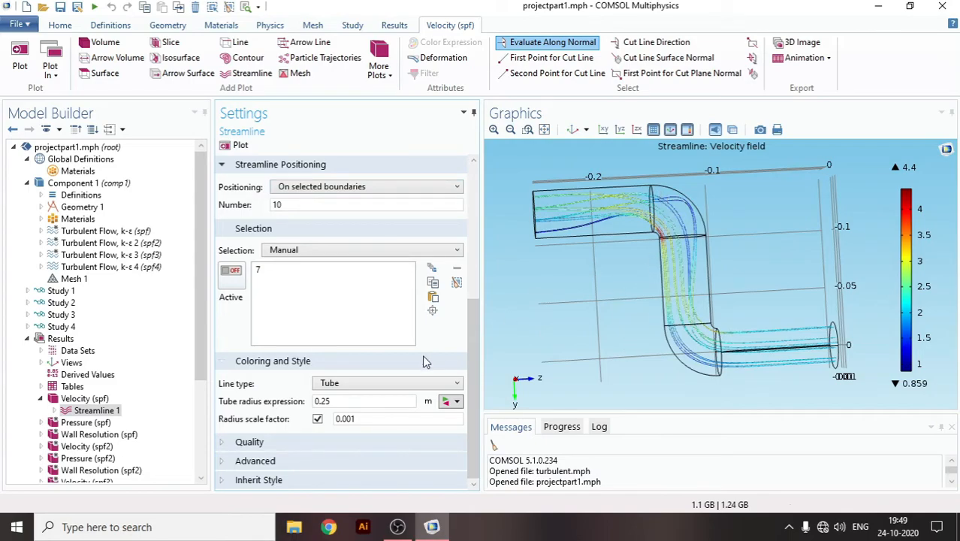
Step: Set the number of streamlines starting from the selected boundary to 50 and replot them
double_click(293, 204)
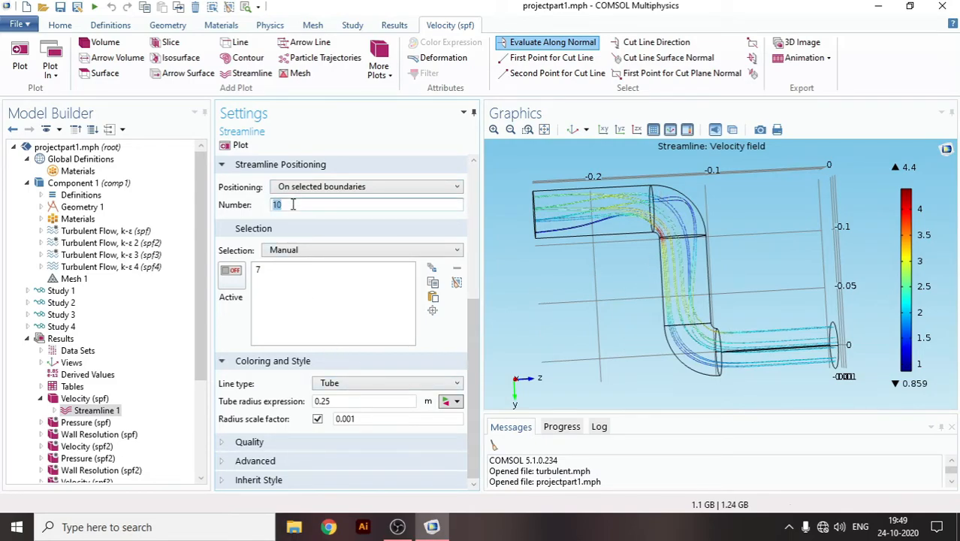
type("50")
left_click(237, 146)
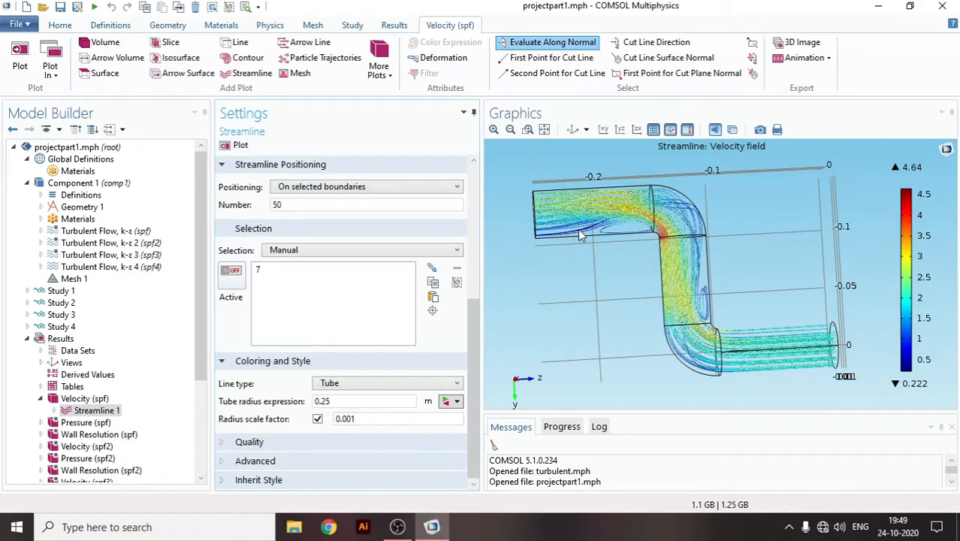
Step: Examine the velocity streamlines closely at the pipe's upper and lower bends
left_click(528, 130)
left_click_drag(580, 165, 719, 286)
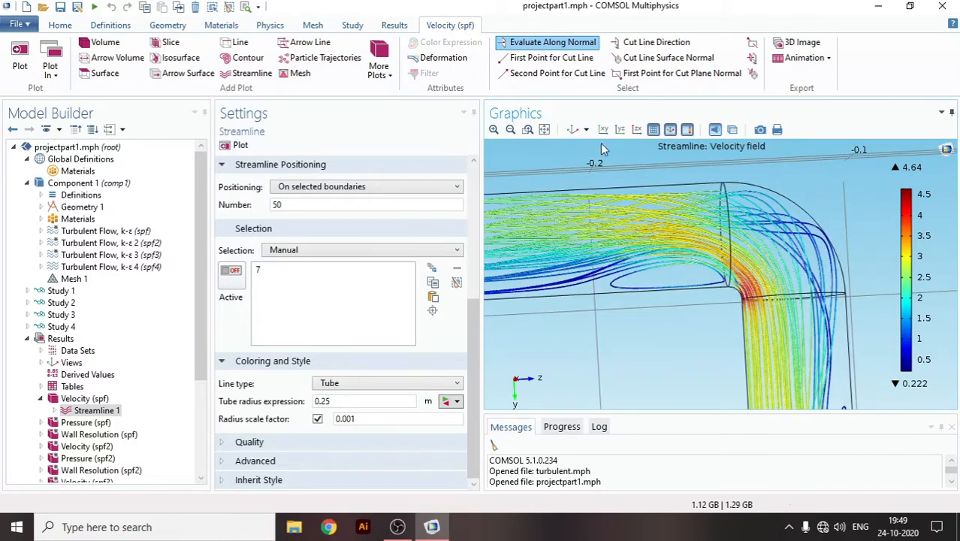
left_click(544, 129)
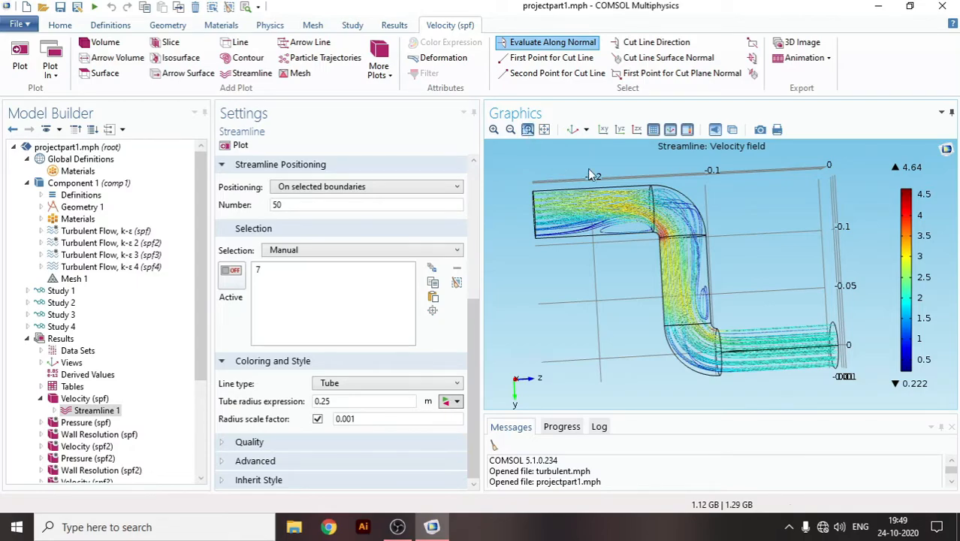
left_click_drag(583, 169, 733, 274)
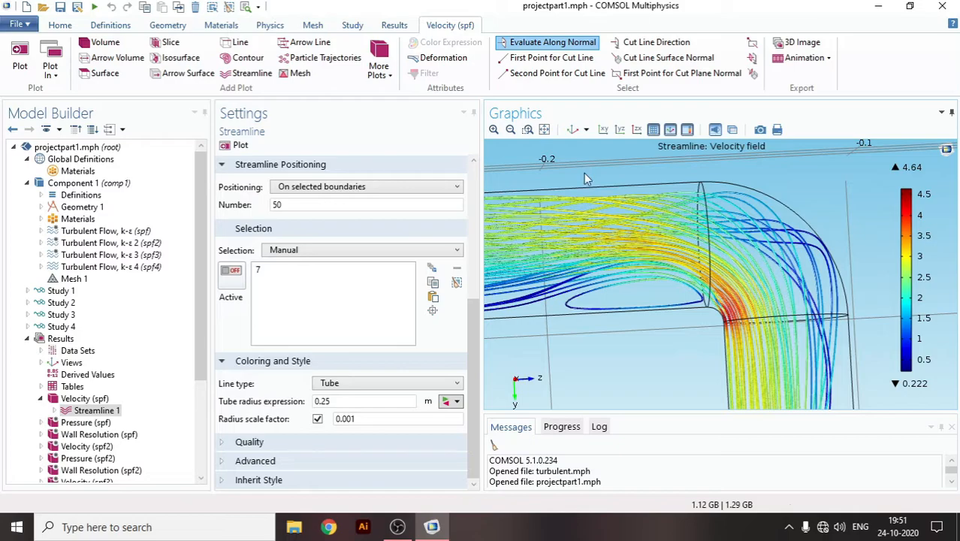
left_click(545, 130)
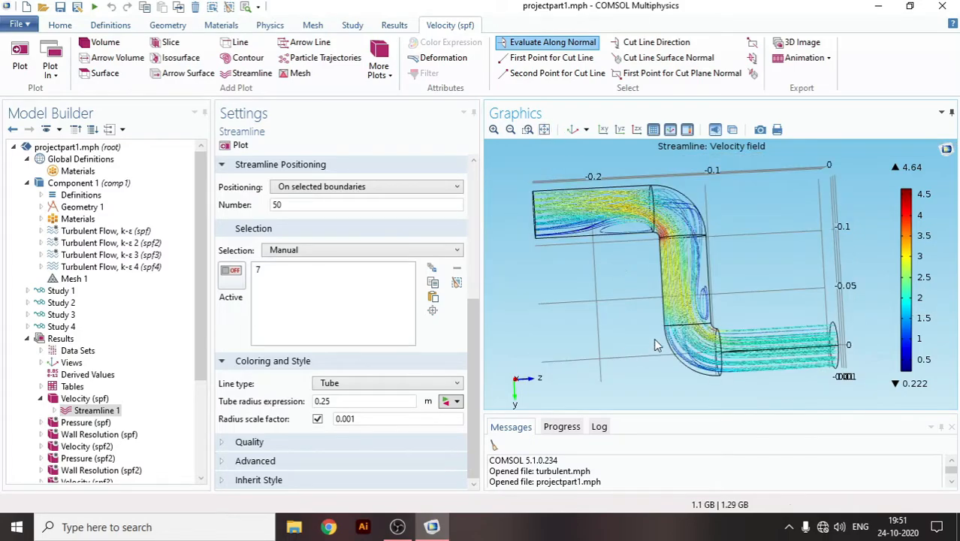
left_click(528, 130)
left_click_drag(616, 244, 750, 364)
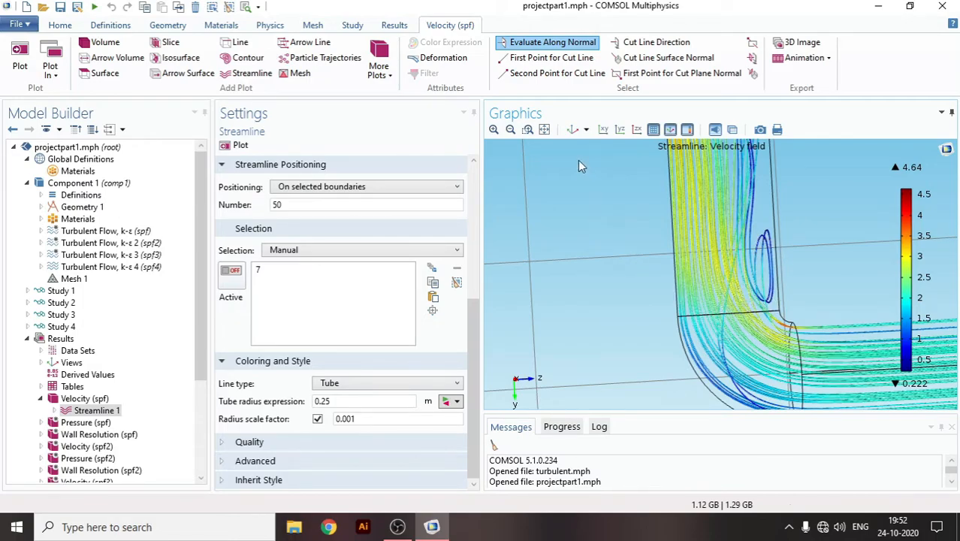
left_click(545, 132)
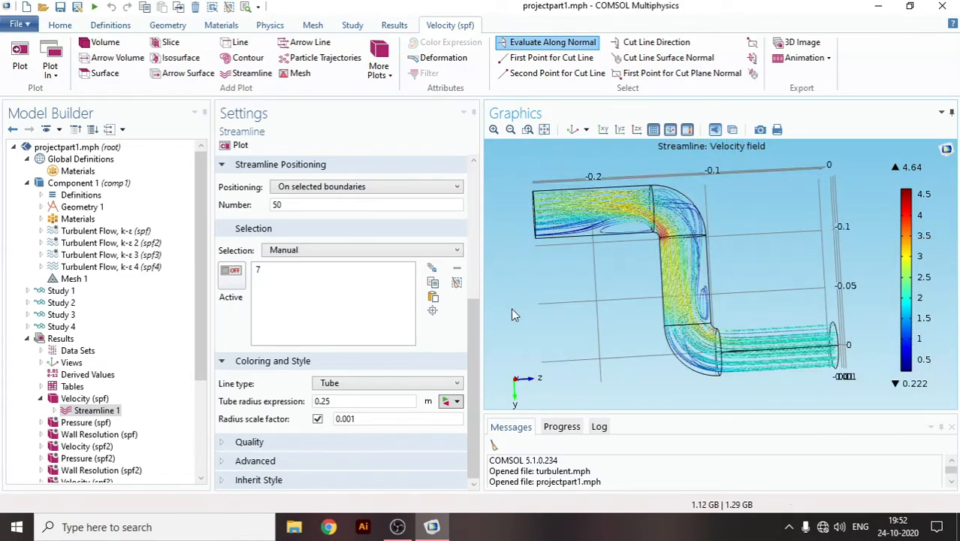
left_click(359, 384)
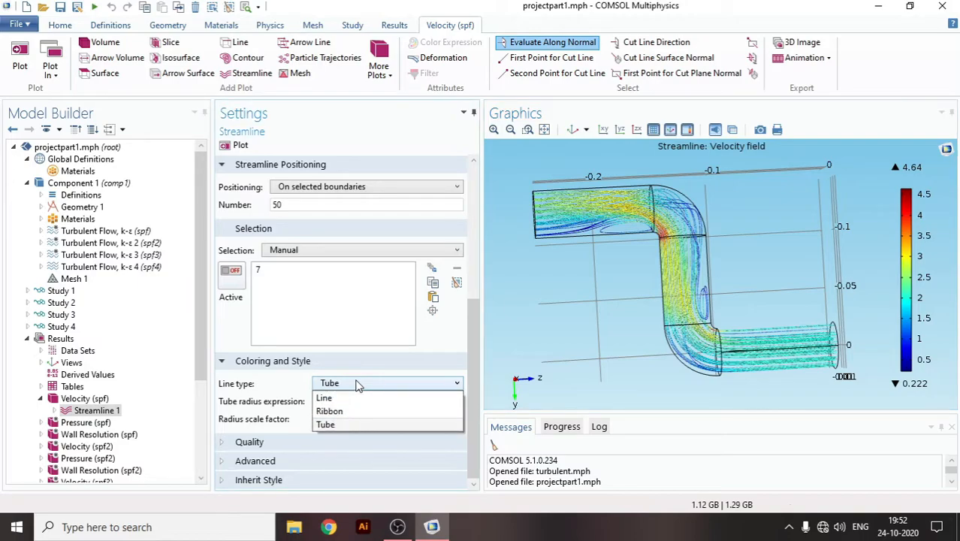
left_click(357, 385)
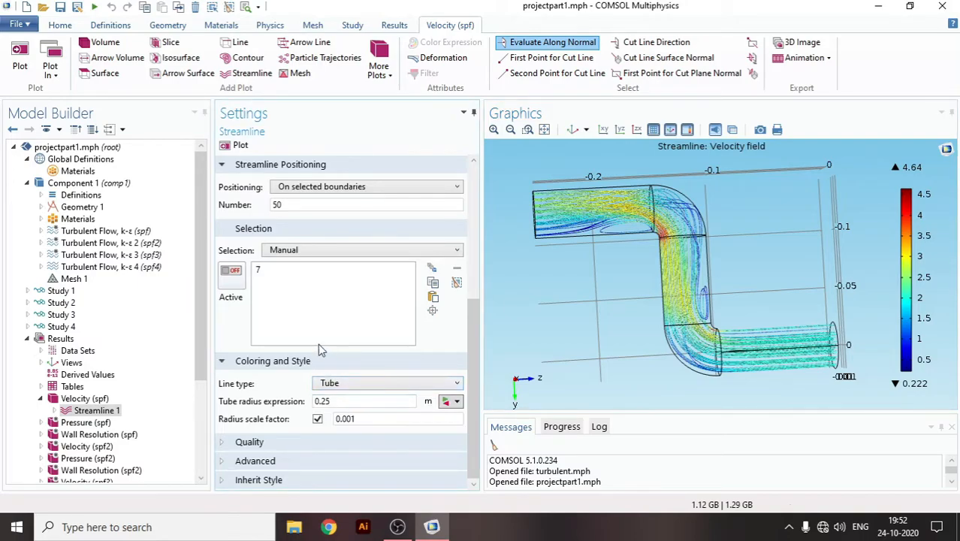
Step: Set the number of streamlines starting from the selected boundary to 75 and replot them
double_click(286, 207)
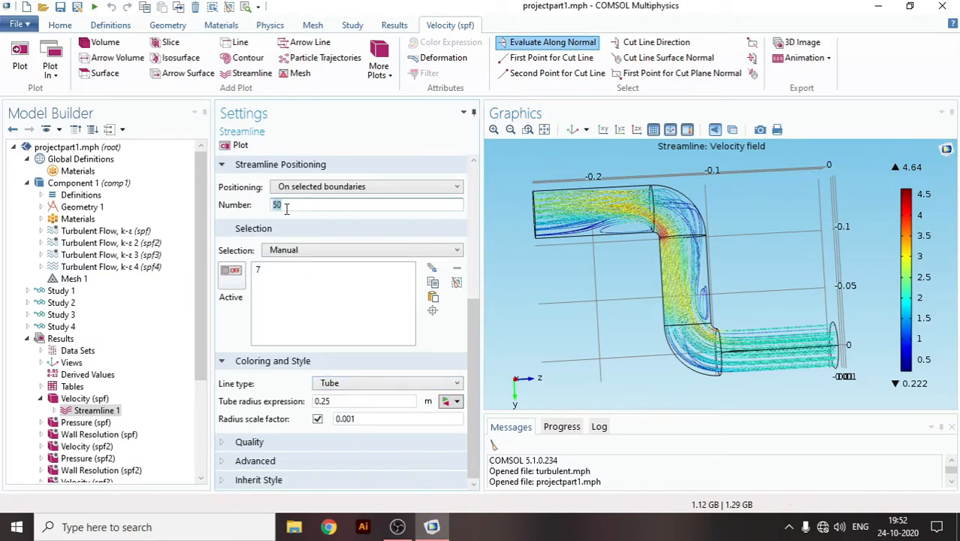
type("75")
left_click(237, 145)
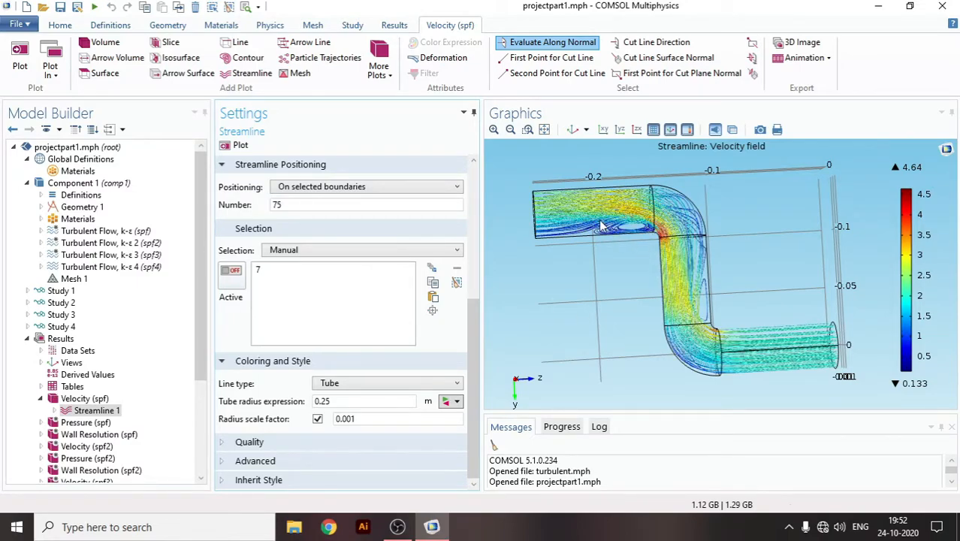
Step: Examine the recirculating velocity streamlines at the pipe's upper bend close up and from several viewing angles
left_click(528, 129)
left_click_drag(574, 172, 731, 277)
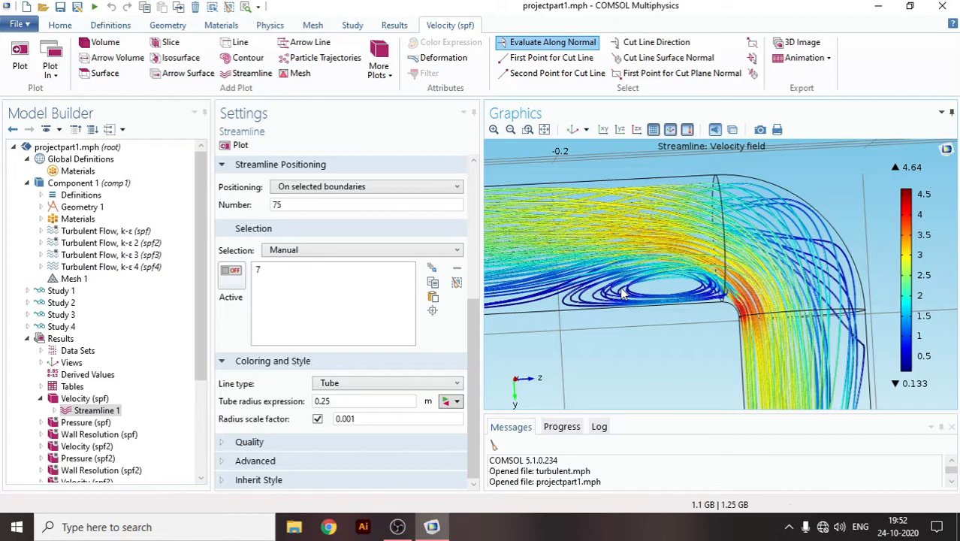
left_click(545, 130)
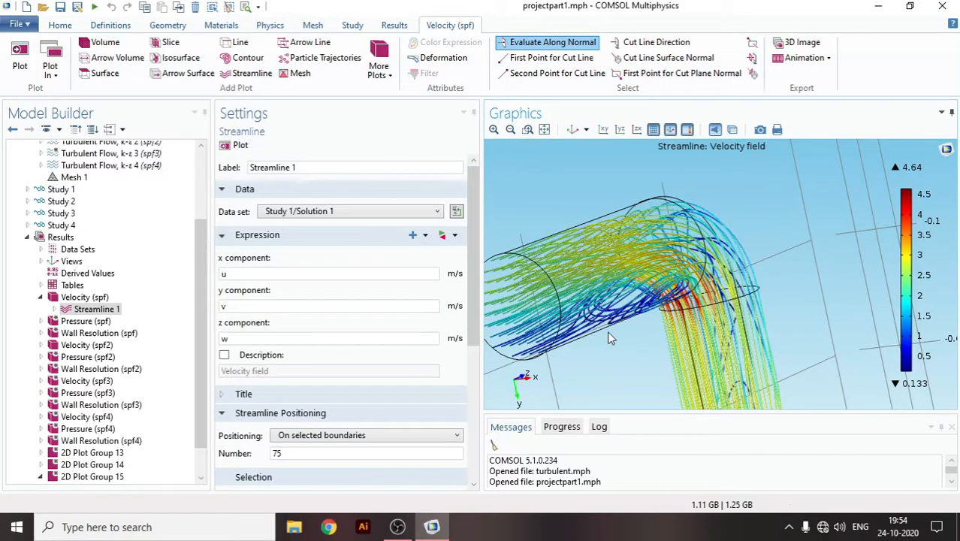
mouse_move(632, 329)
left_mouse_down()
mouse_move(644, 307)
mouse_move(665, 327)
mouse_move(624, 325)
left_mouse_up()
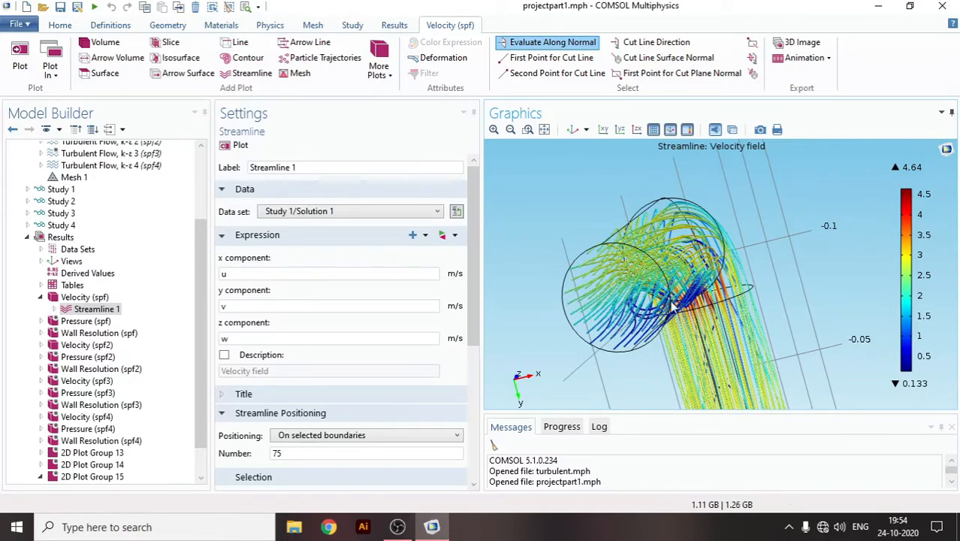
left_click_drag(710, 312, 657, 321)
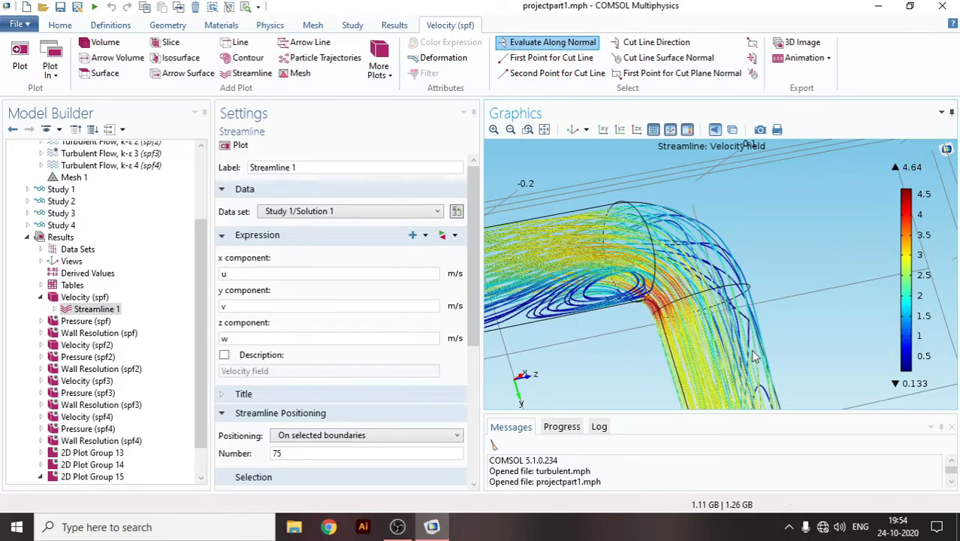
left_click_drag(682, 303, 665, 277)
scroll(664, 277, "down", 5)
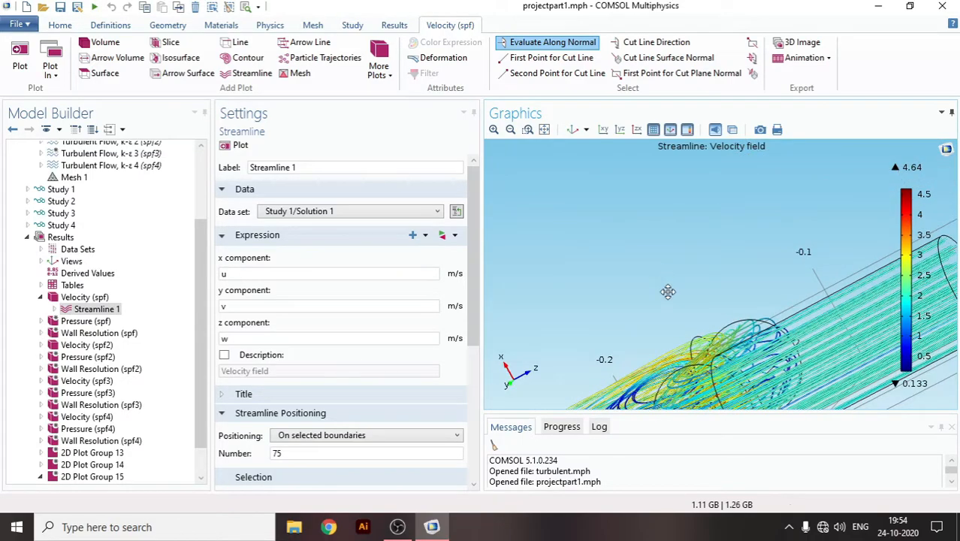
left_click_drag(649, 351, 637, 301)
left_click(527, 129)
left_click_drag(589, 173, 747, 298)
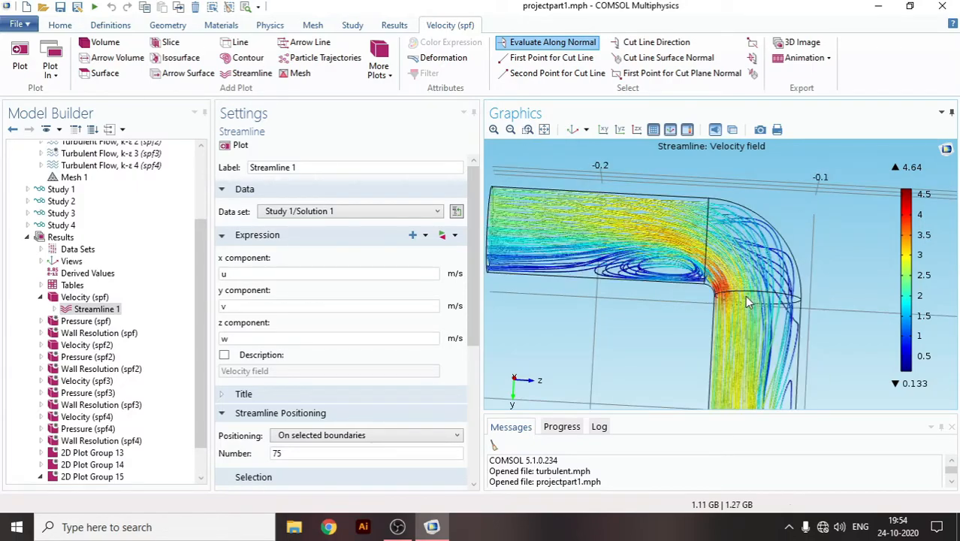